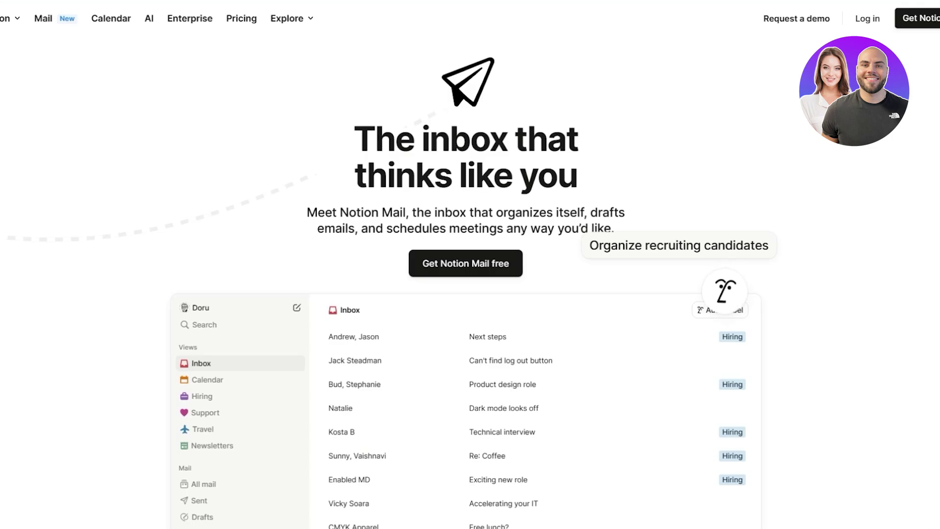
- Sign up for the free Notion Mail and choose to use Notion for school
scroll(602, 315, down, 10)
scroll(602, 366, up, 10)
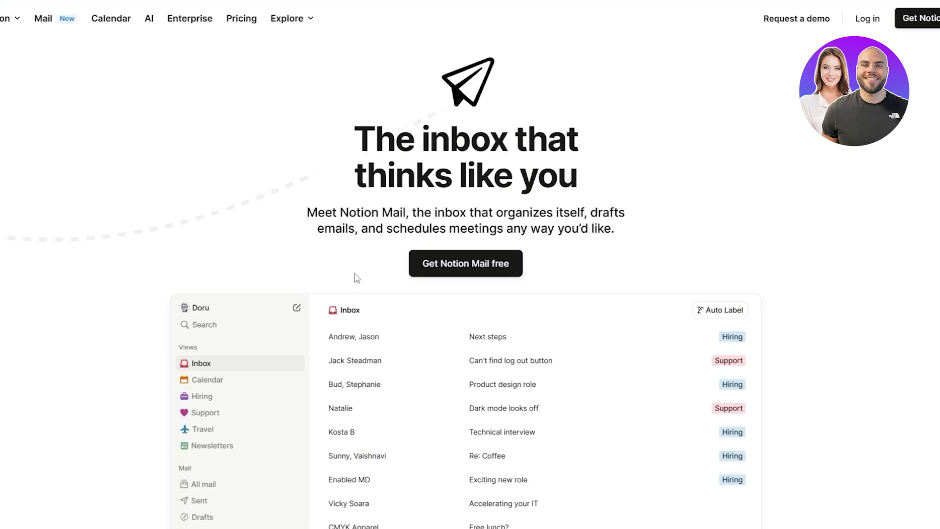
click(478, 278)
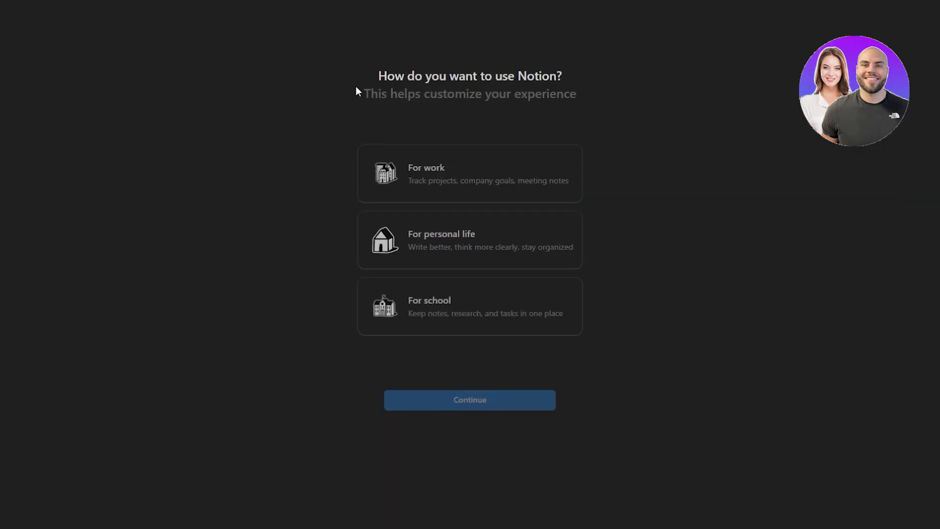
drag(373, 77, 595, 76)
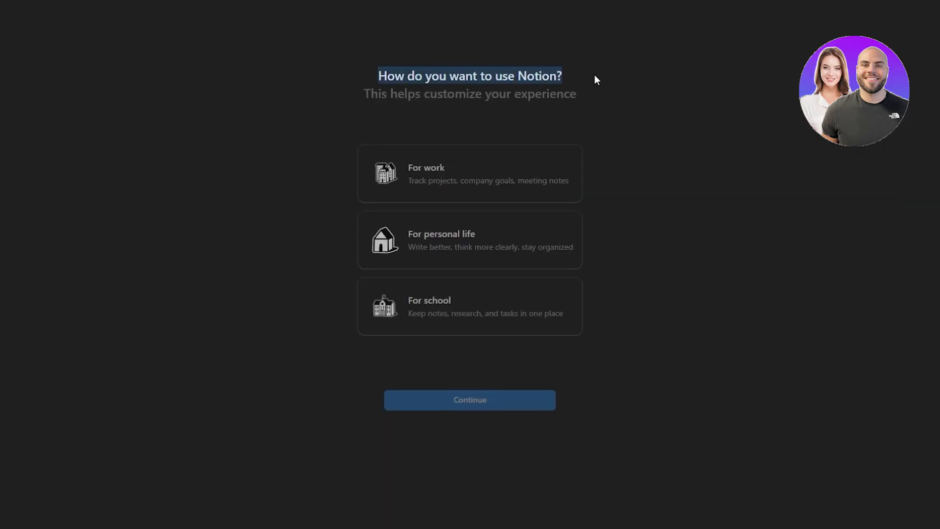
click(433, 101)
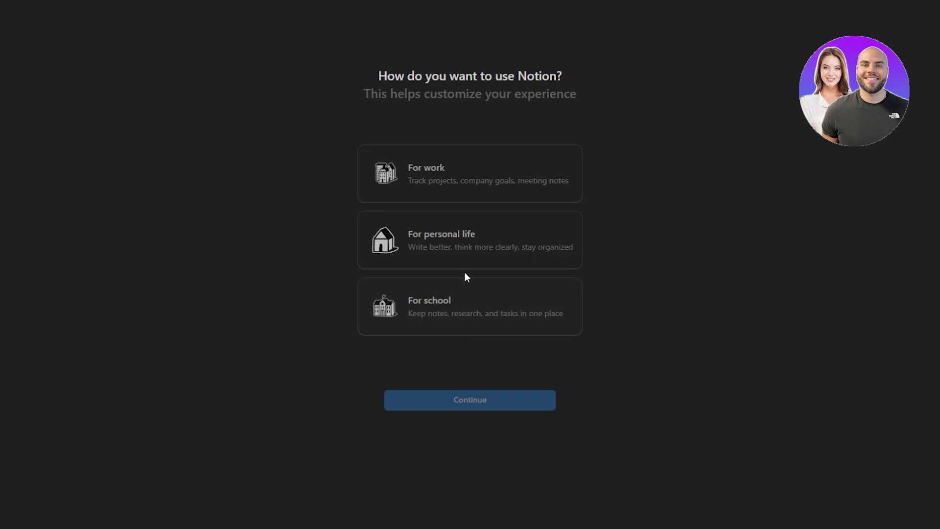
click(445, 323)
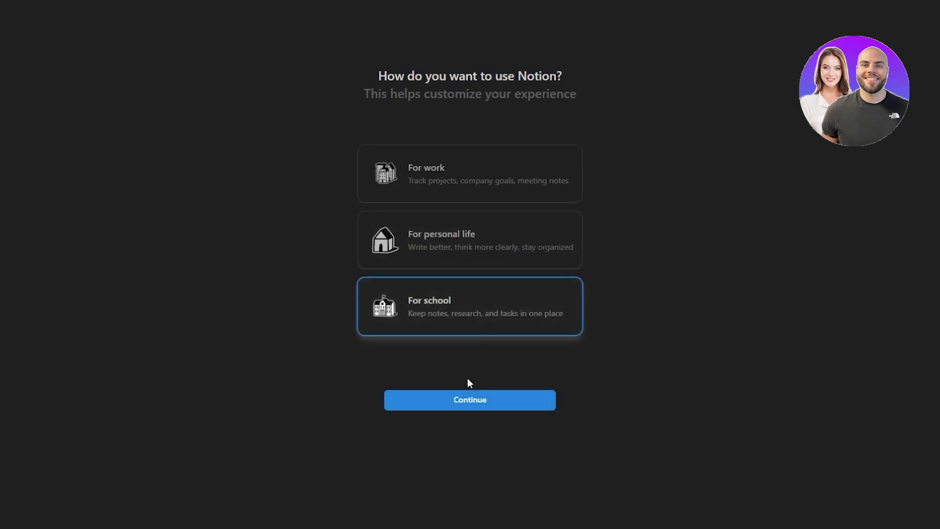
click(454, 410)
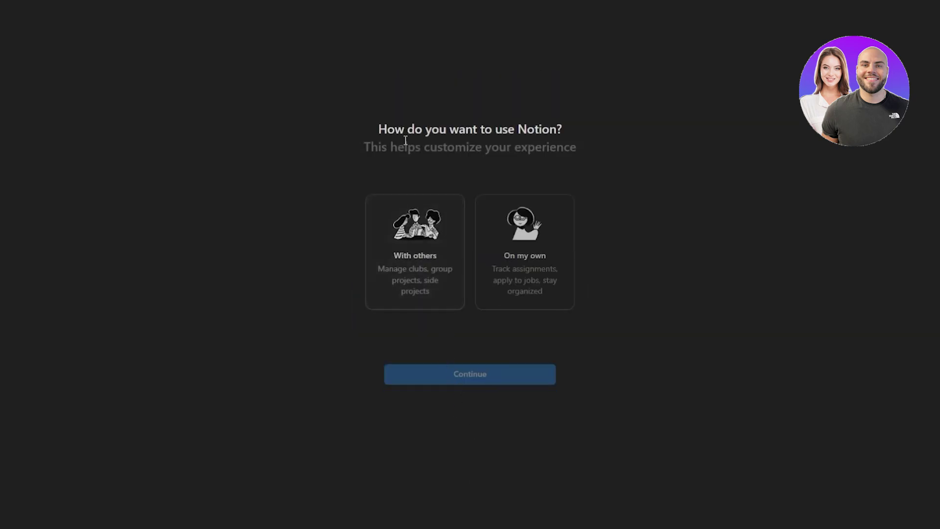
- Set Notion to be used on my own and pick Planner as the area of interest
drag(375, 128, 549, 122)
click(525, 259)
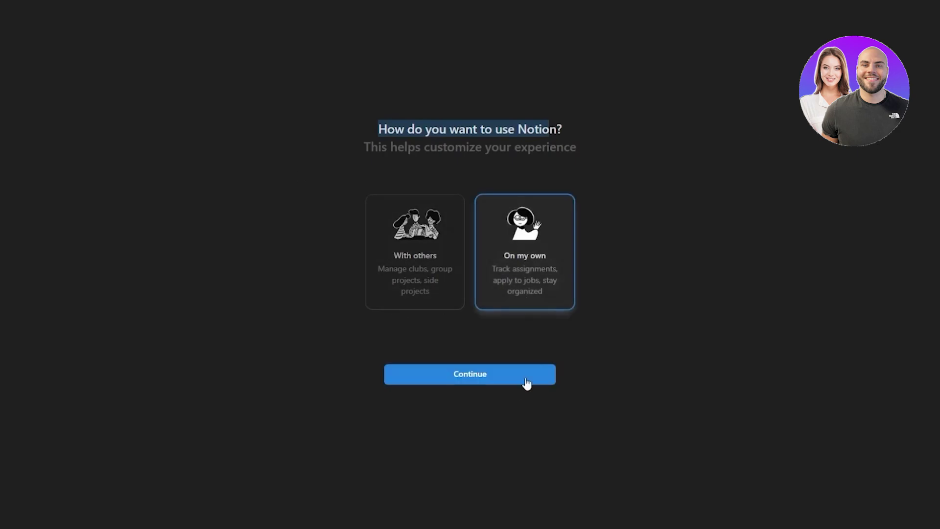
click(488, 386)
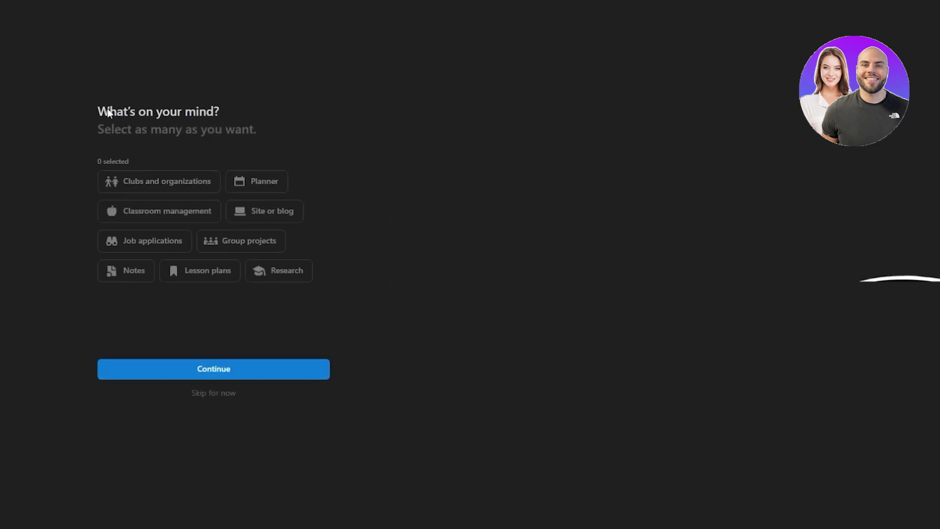
drag(107, 109, 274, 124)
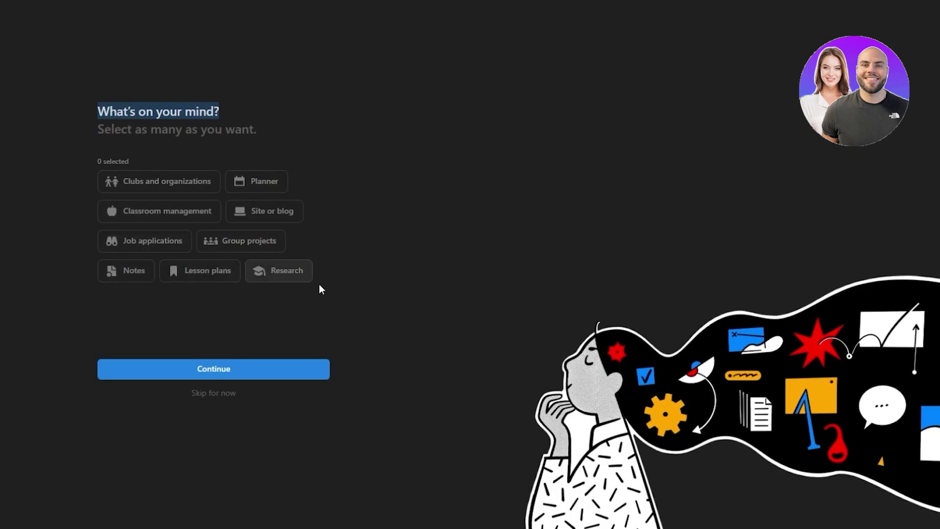
click(281, 191)
click(265, 371)
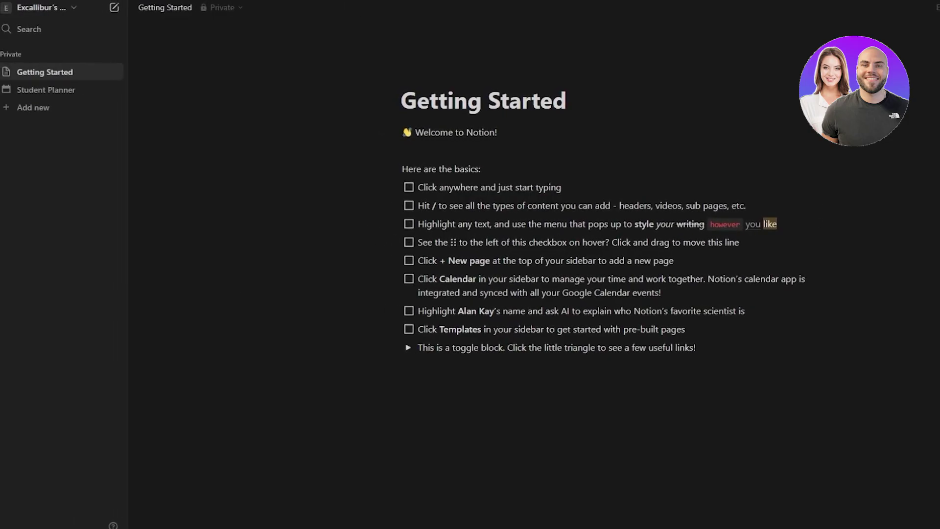
- Return to the Notion Mail page, get Notion Mail free and connect the Google account, granting the requested permissions
click(63, 7)
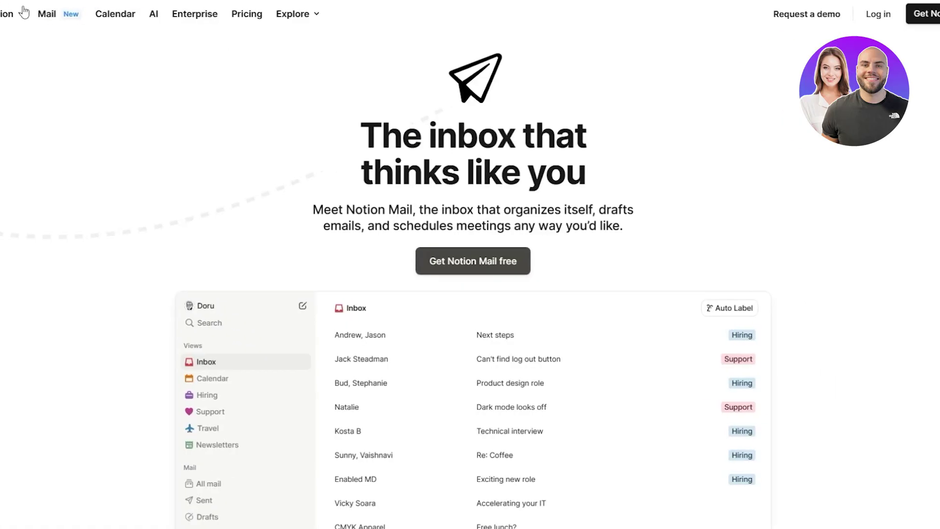
click(497, 253)
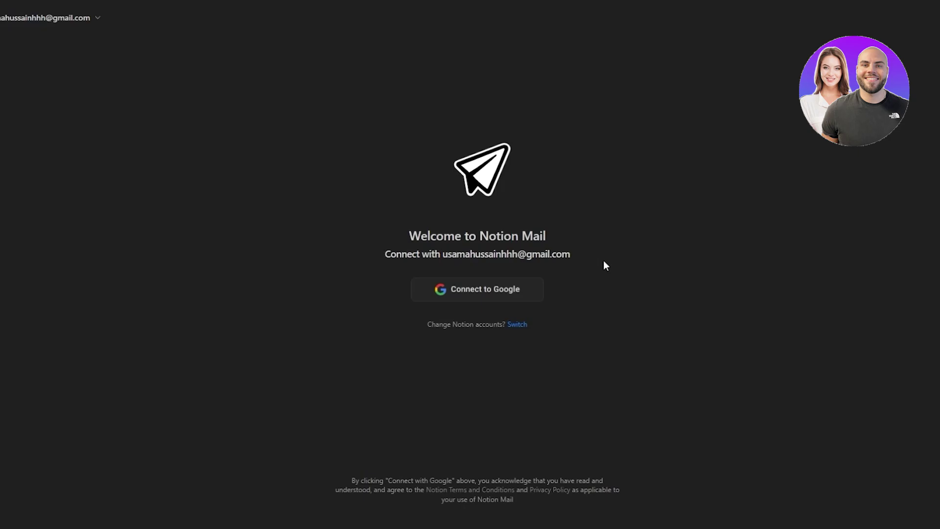
click(466, 288)
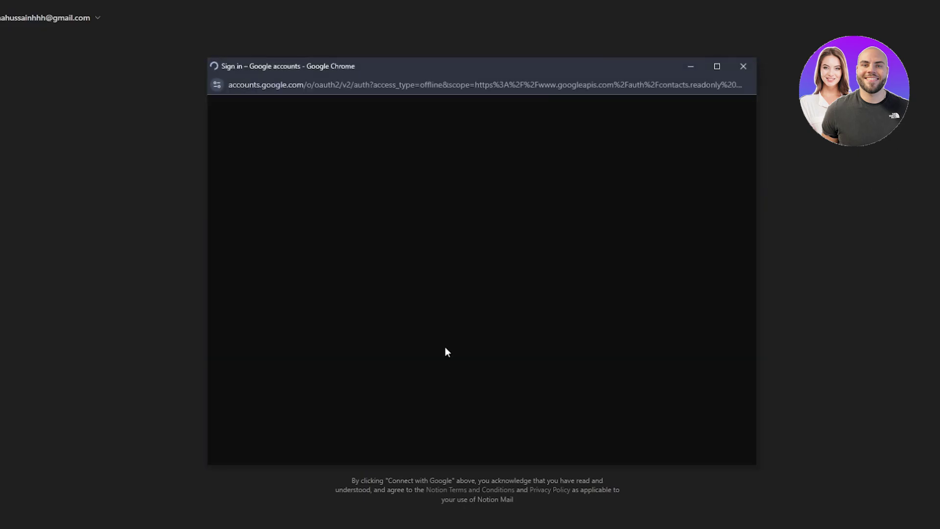
click(509, 233)
click(505, 215)
scroll(473, 341, down, 5)
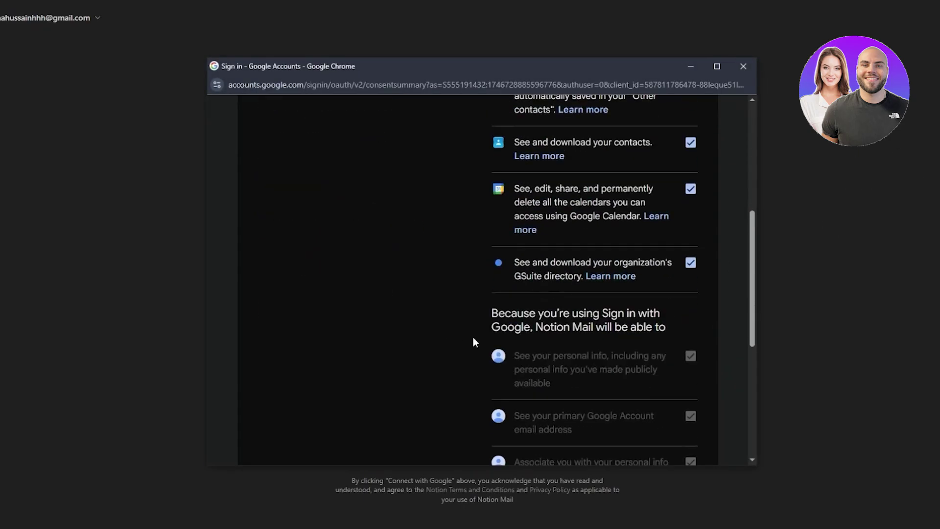
scroll(484, 348, down, 6)
click(657, 373)
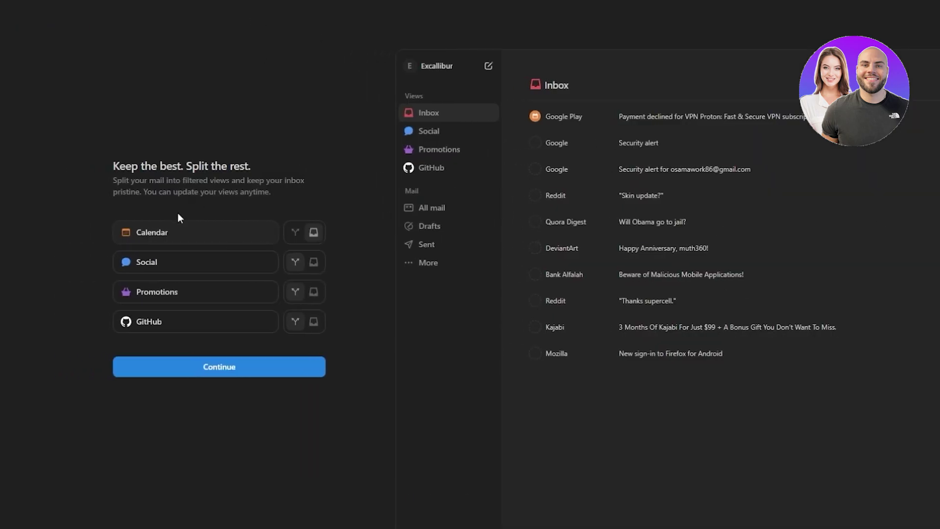
- Keep the Social, Promotions and GitHub mail in the inbox instead of separate views
click(163, 269)
click(179, 291)
click(182, 329)
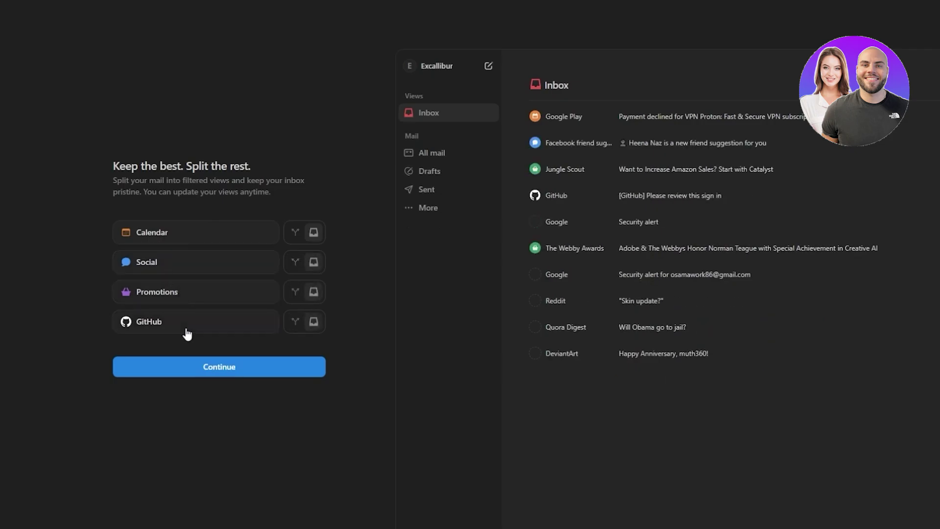
- Split Calendar, Social and Promotions into their own views, keep GitHub in the inbox, and continue the setup
click(295, 237)
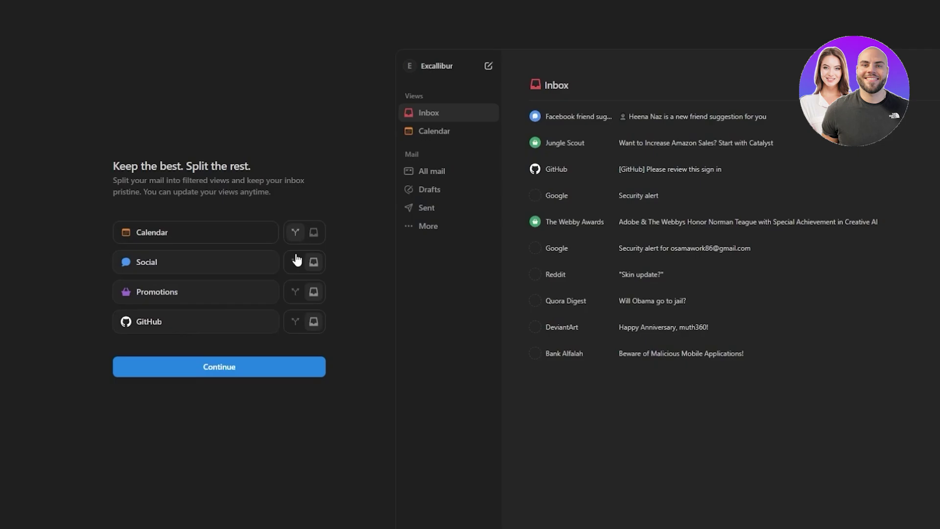
click(296, 262)
click(292, 292)
click(295, 321)
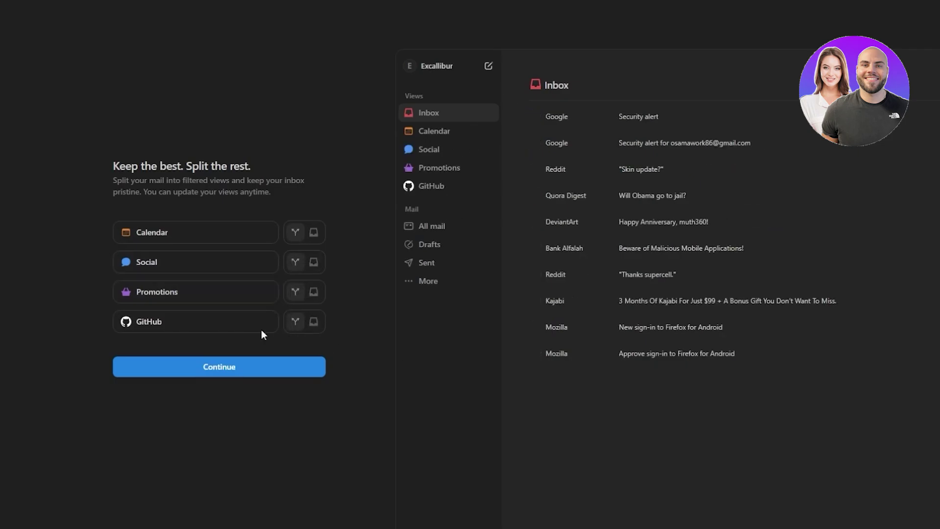
click(292, 324)
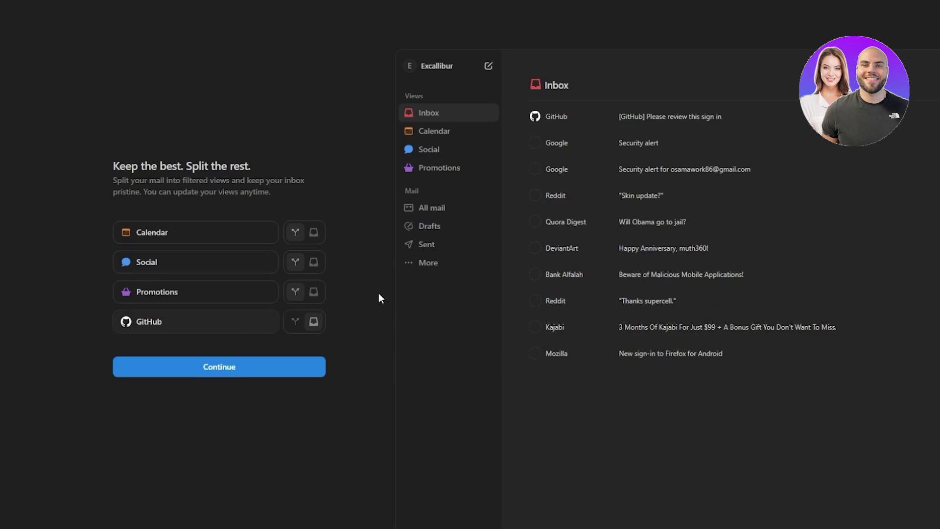
click(233, 369)
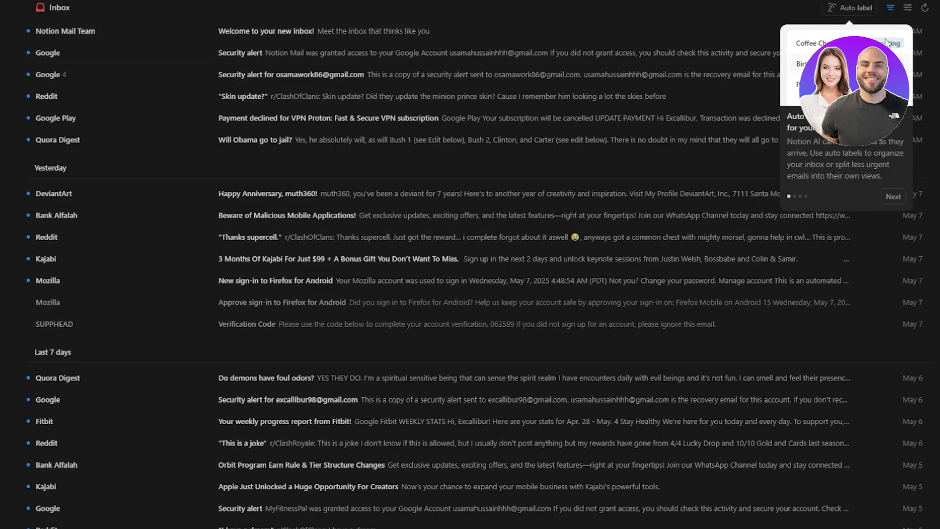
- View the auto label suggestions for the inbox and close them
click(849, 8)
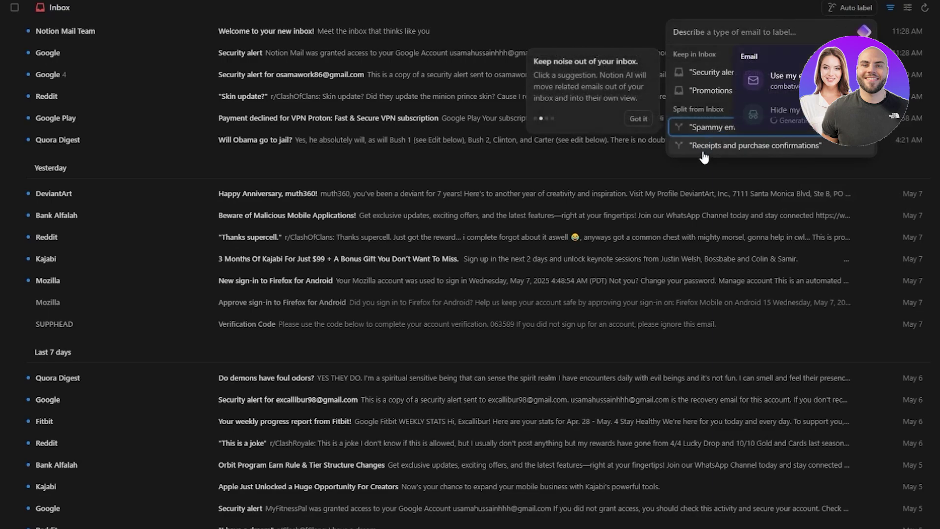
click(609, 5)
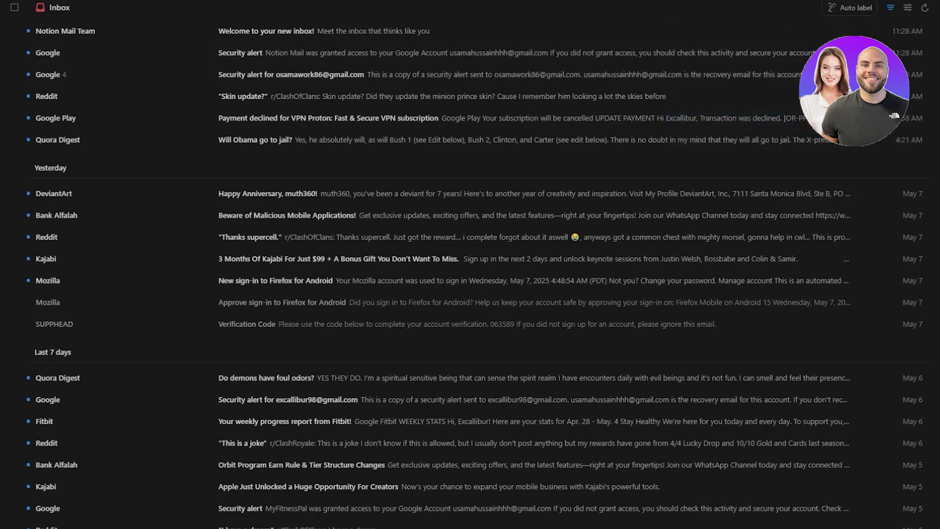
- Show the sidebar and review the Notion AI, Gmail filters, Snippets, Signature and Account pages of the settings
key(ctrl+backslash)
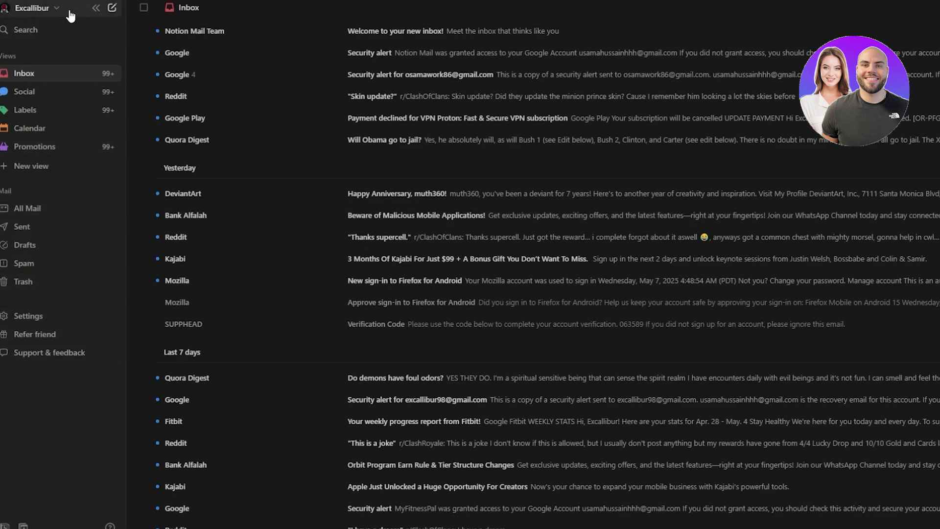
click(51, 10)
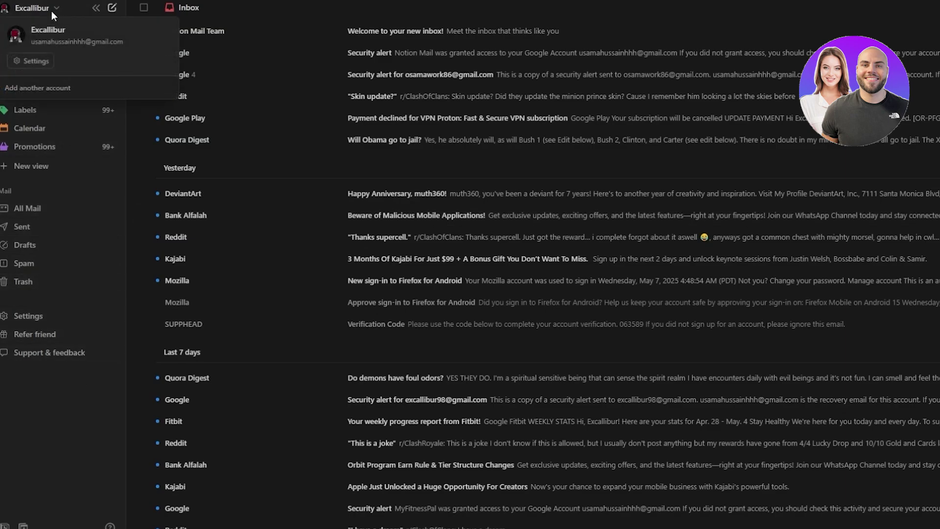
click(23, 63)
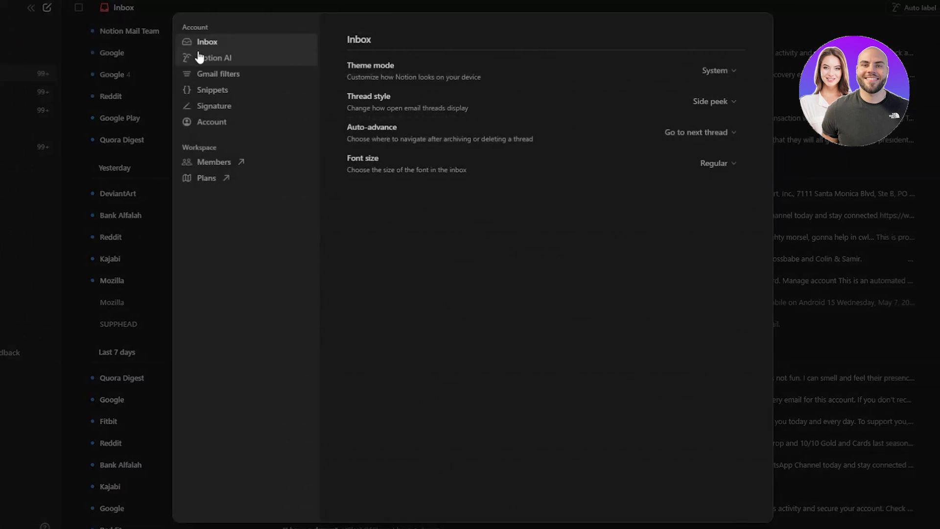
click(253, 64)
click(241, 78)
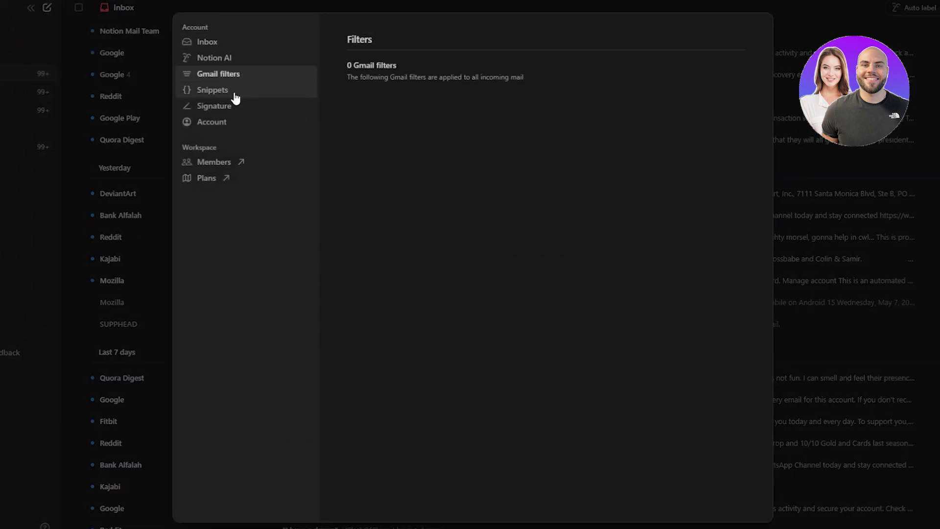
click(235, 94)
click(234, 106)
click(230, 129)
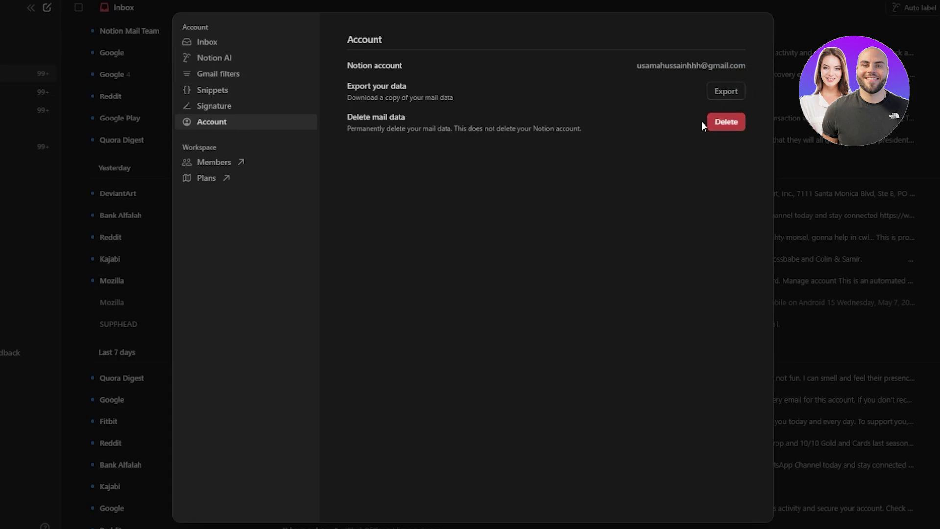
click(226, 166)
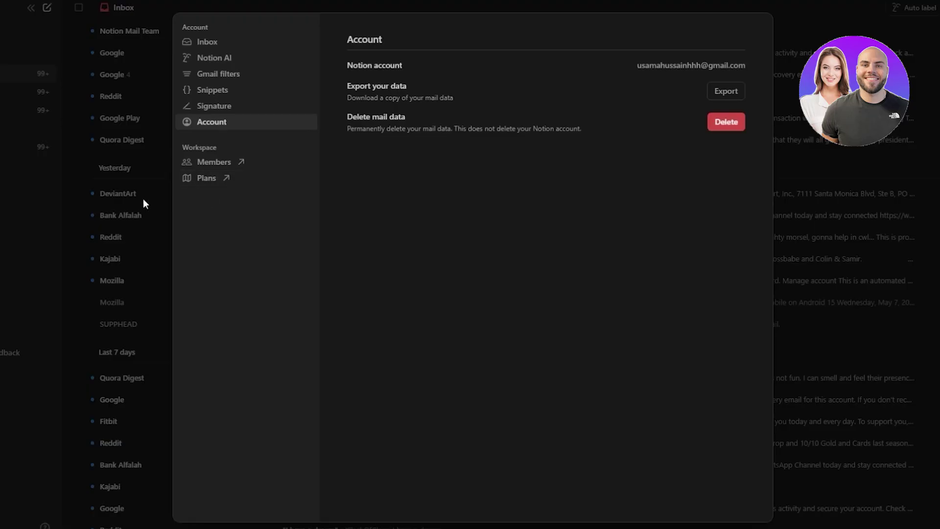
click(143, 198)
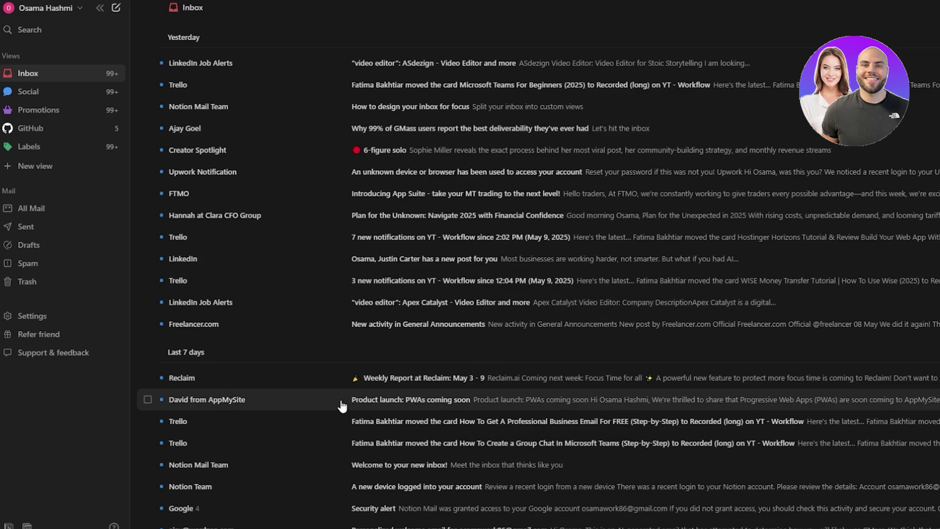
- Dismiss the Google sign-in prompt on the Notion Mail website
mouse_move(711, 277)
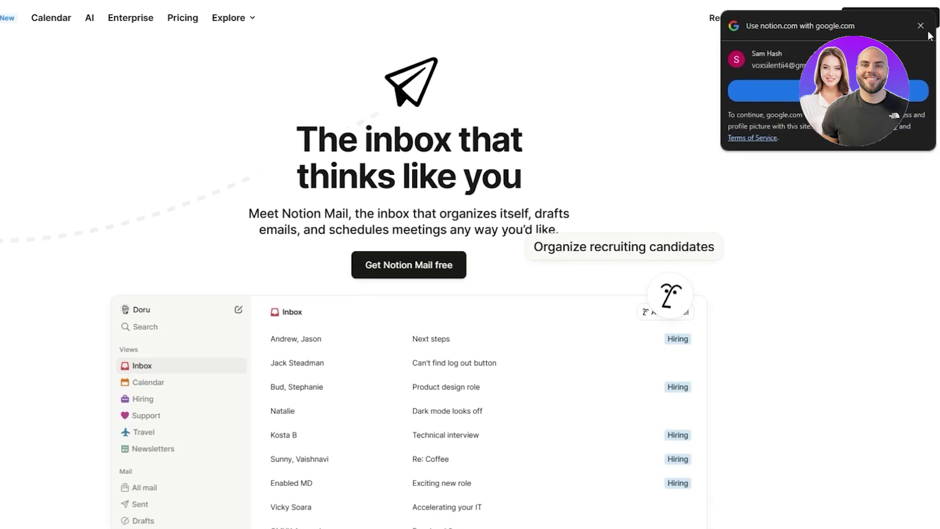
click(920, 25)
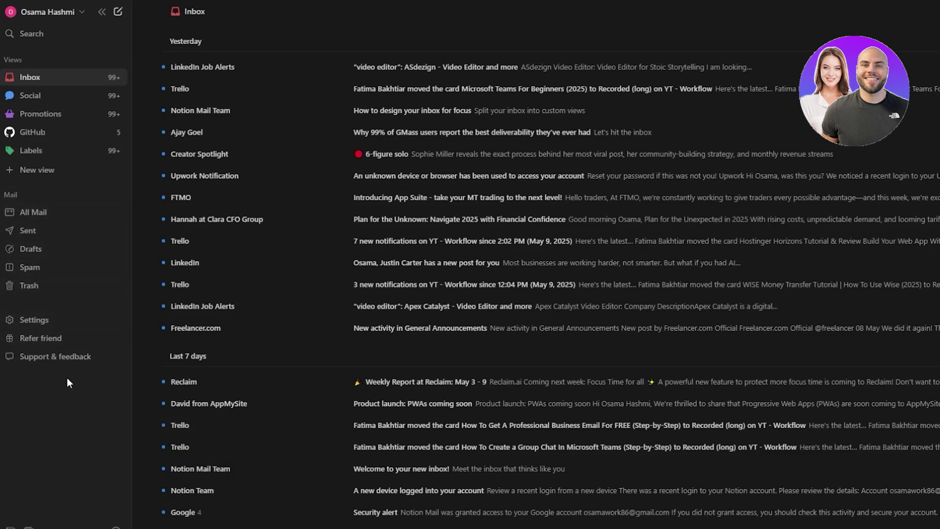
- Start a new email draft, dismissing the AI tip, and view the Notion AI drafting prompt
click(118, 12)
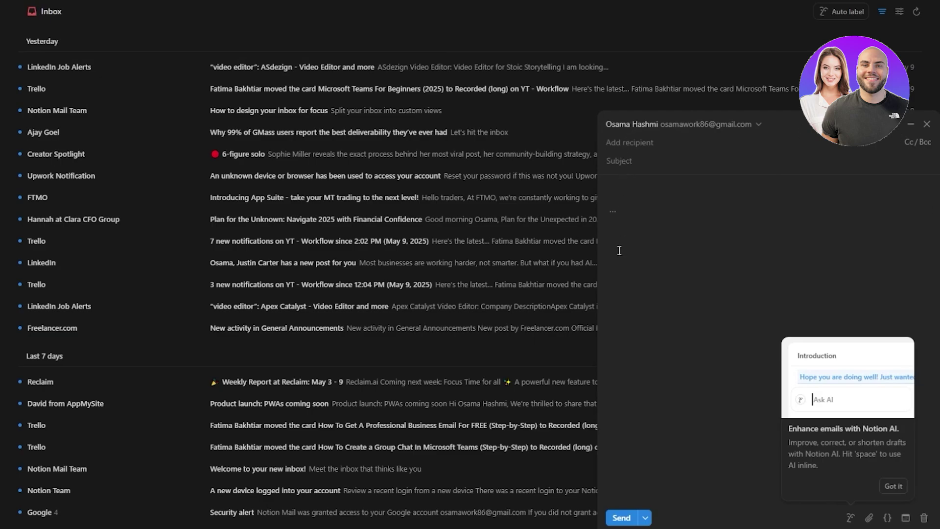
click(632, 196)
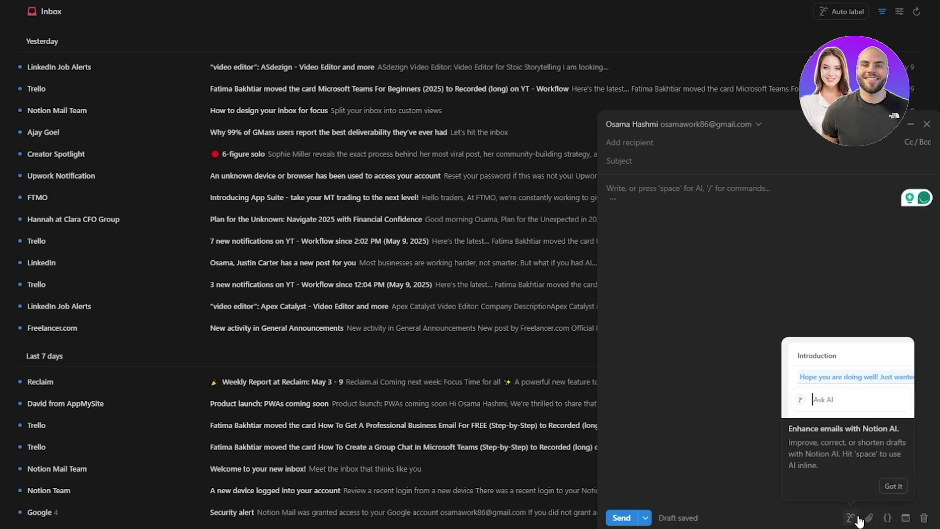
click(891, 487)
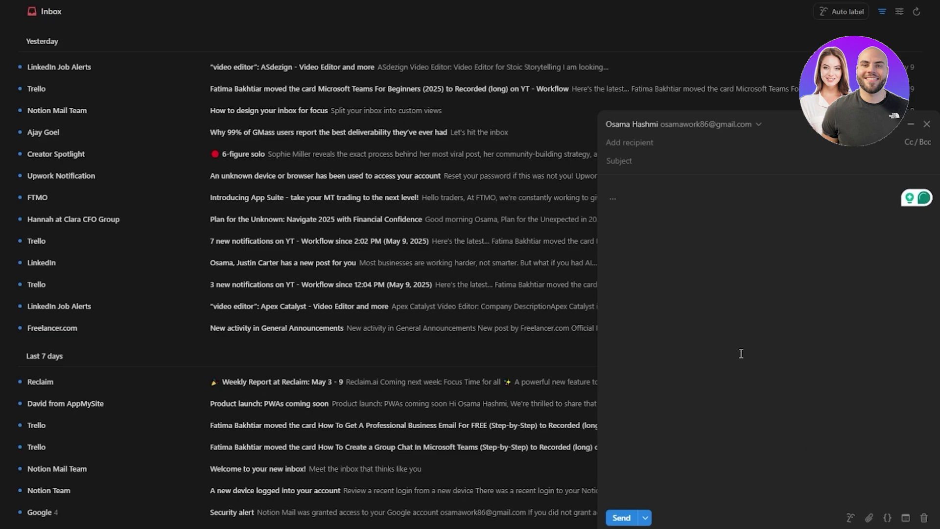
click(850, 517)
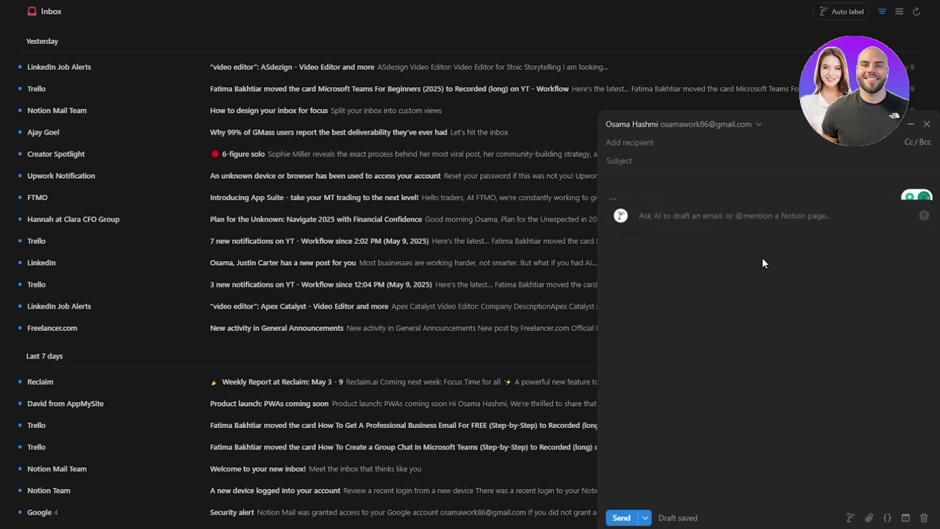
click(733, 246)
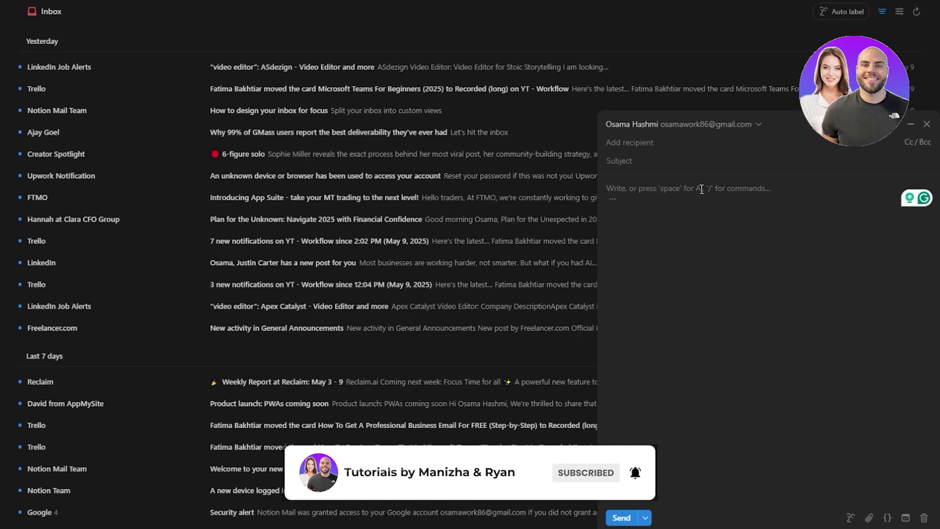
- Browse the slash commands for blocks, colors and snippets in the email body, and choose the Text block
text(/)
scroll(705, 328, down, 15)
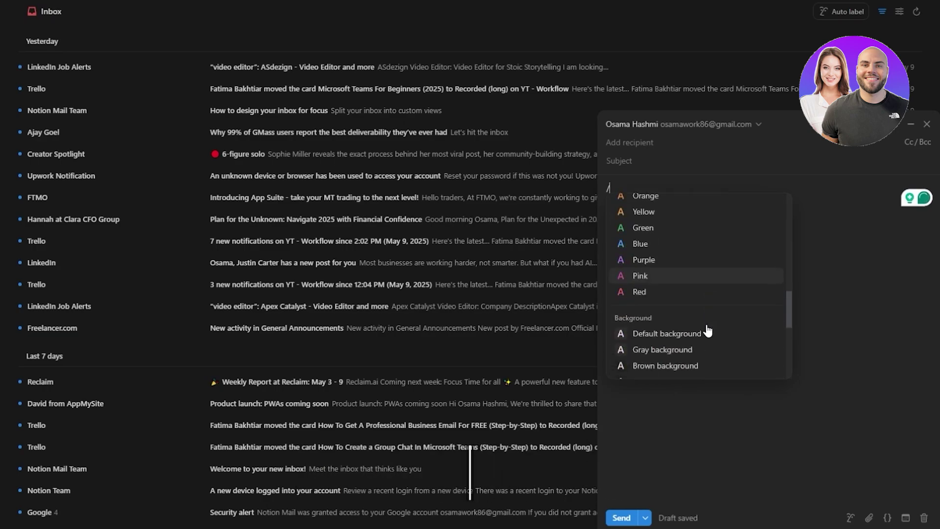
scroll(745, 351, down, 1)
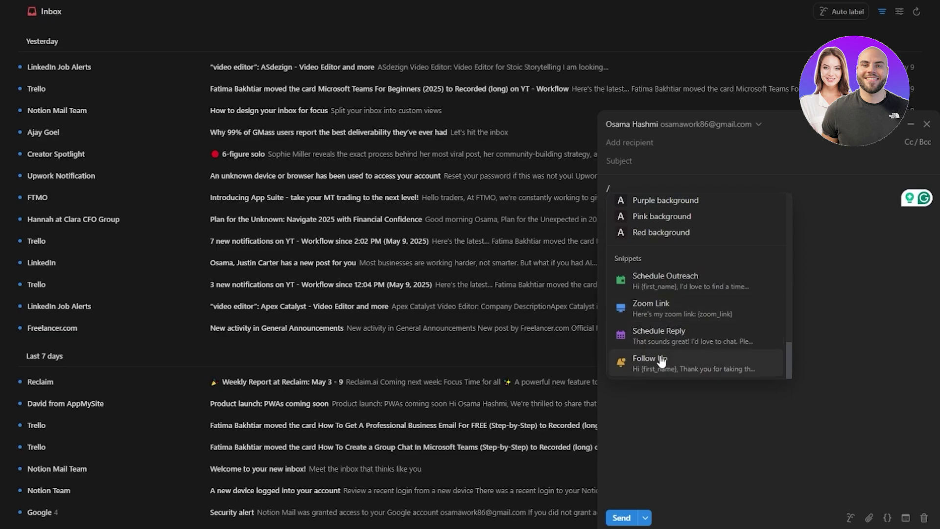
scroll(654, 304, up, 5)
scroll(651, 274, up, 10)
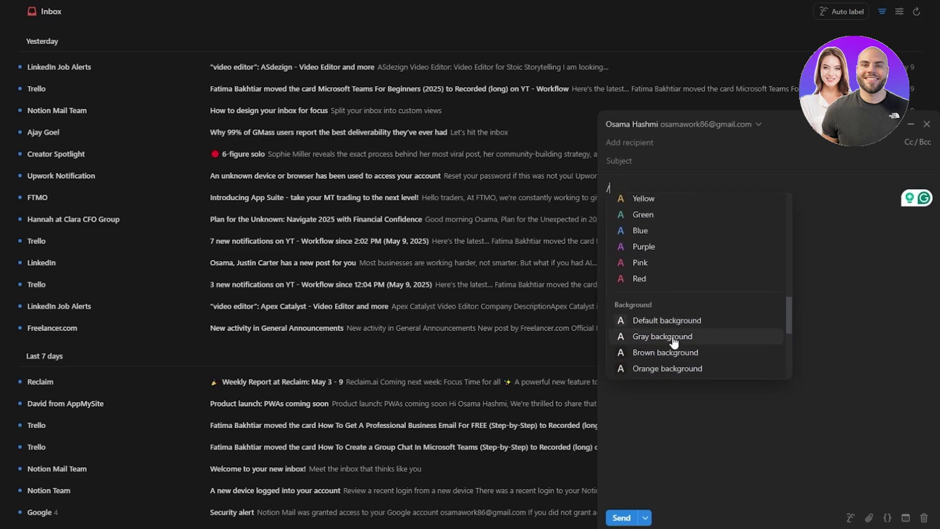
scroll(672, 344, up, 5)
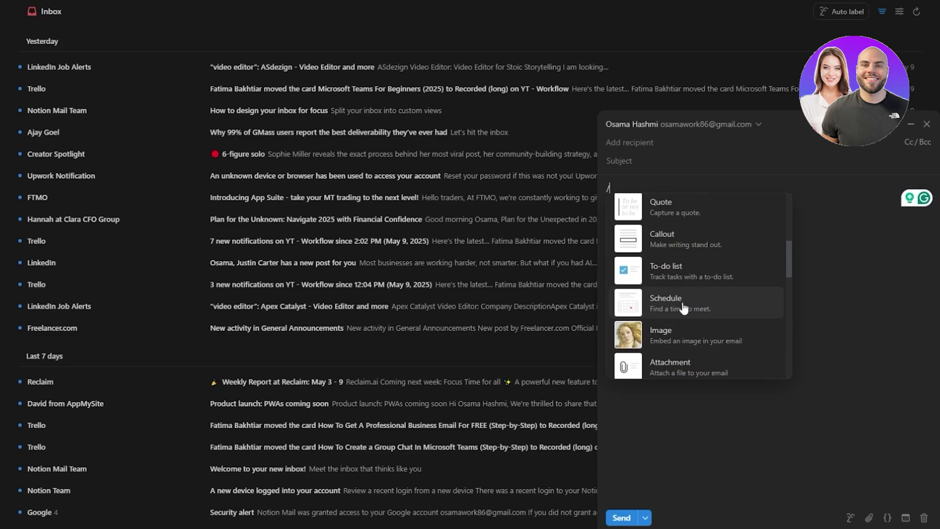
scroll(700, 357, up, 6)
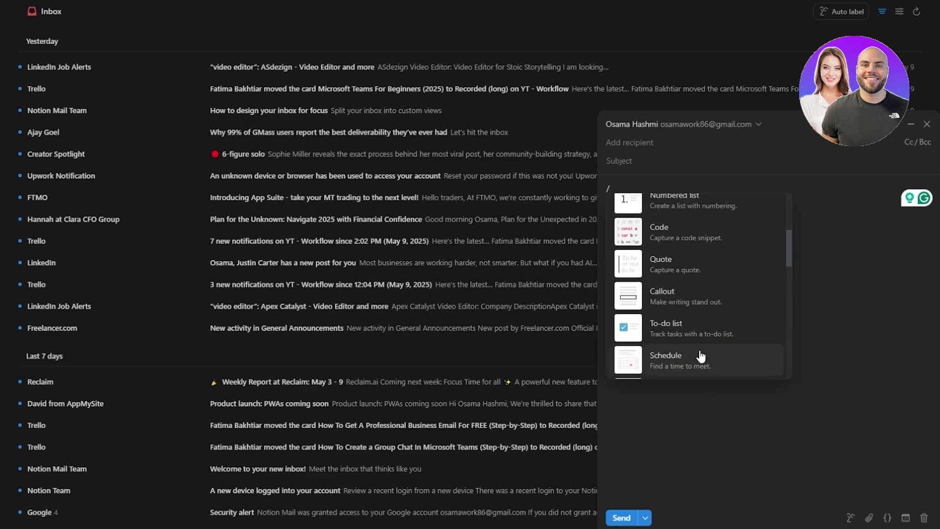
scroll(705, 333, down, 2)
scroll(709, 312, up, 3)
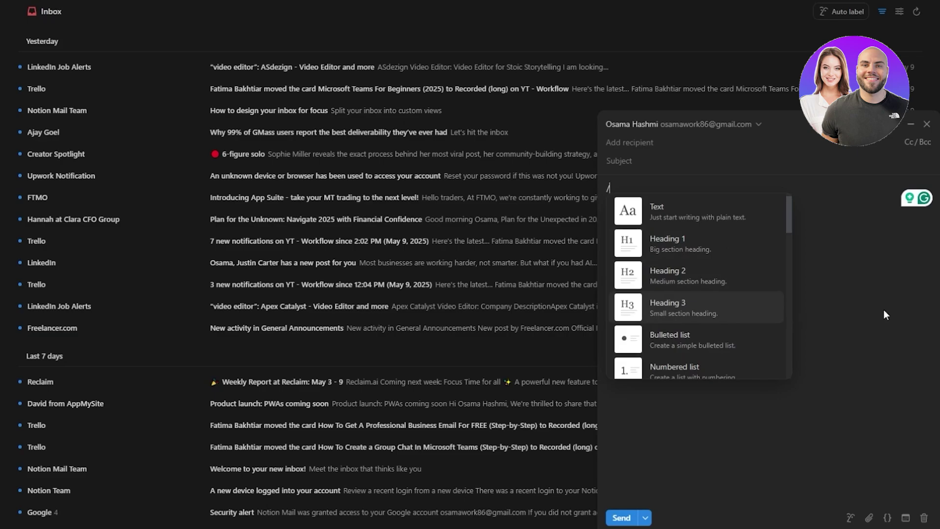
click(693, 207)
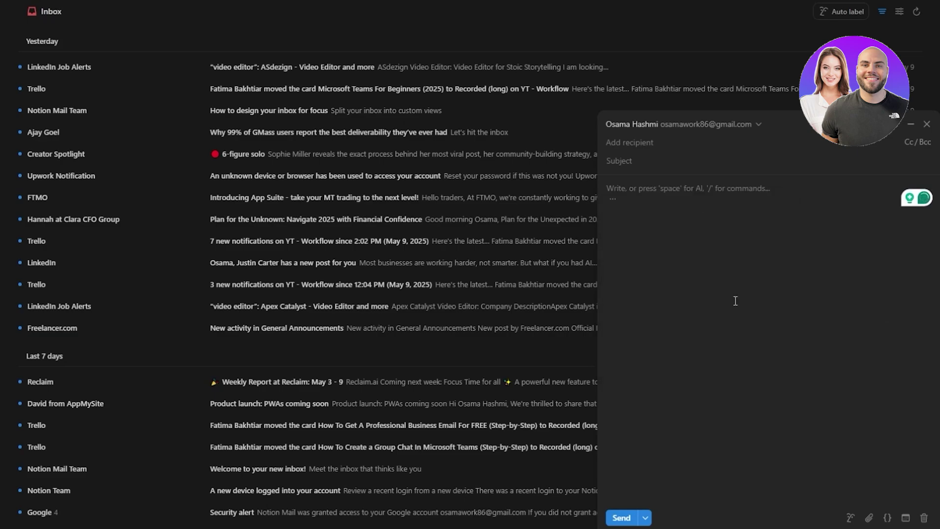
- Insert a 30 minute meeting scheduling link in the email, choosing a Monday 12 afternoon slot, and close the draft
click(905, 518)
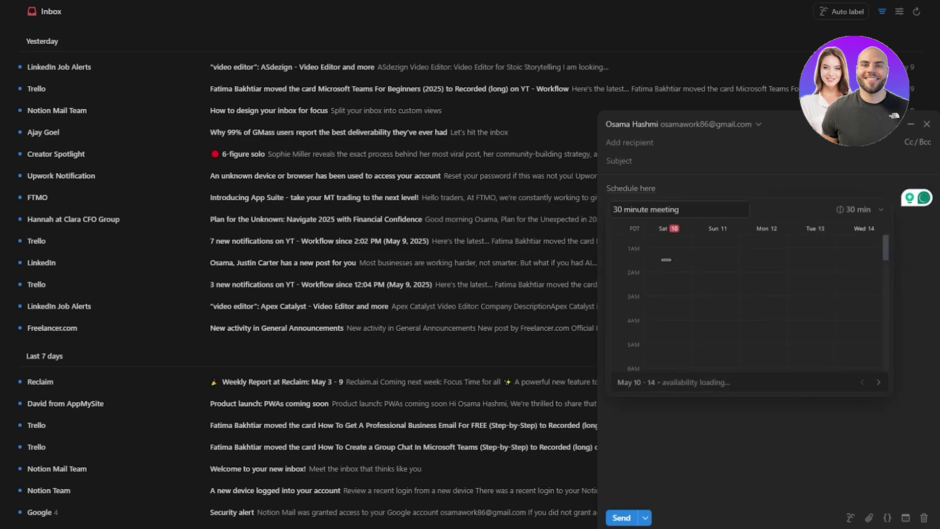
scroll(698, 340, down, 3)
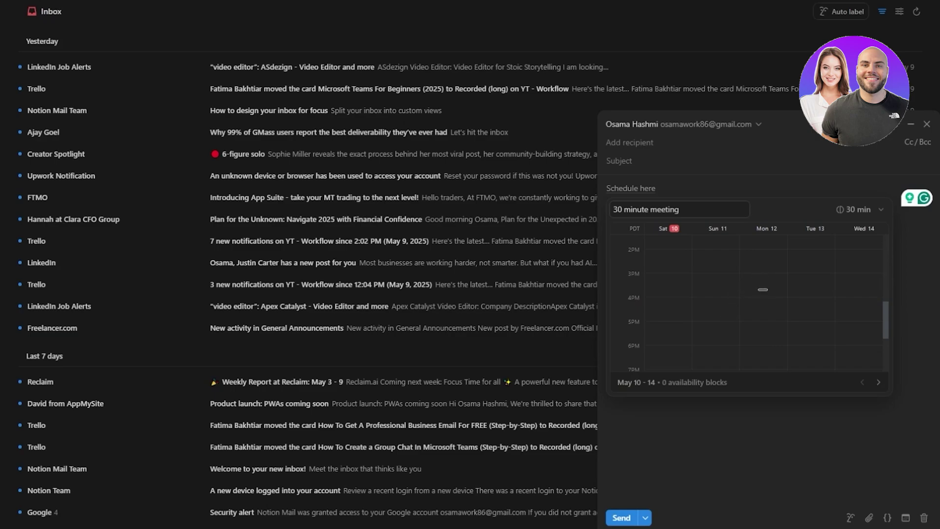
click(760, 291)
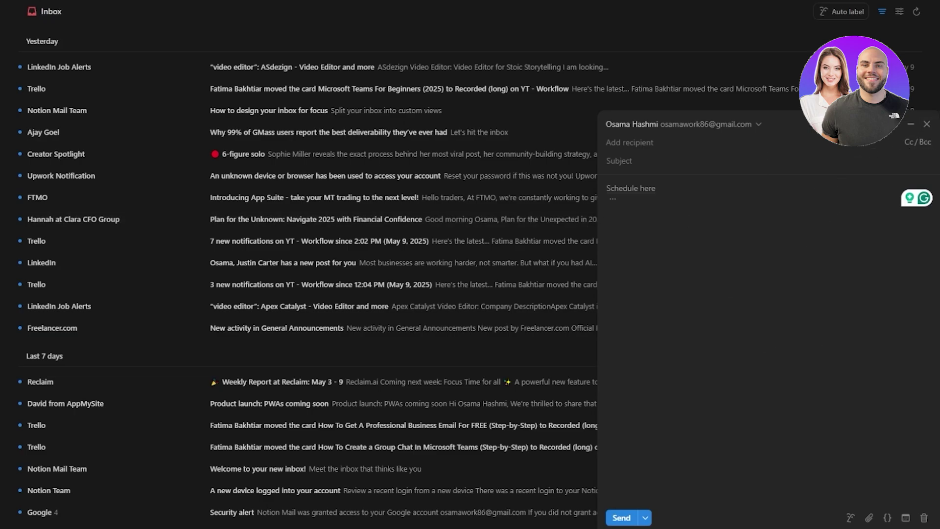
click(927, 125)
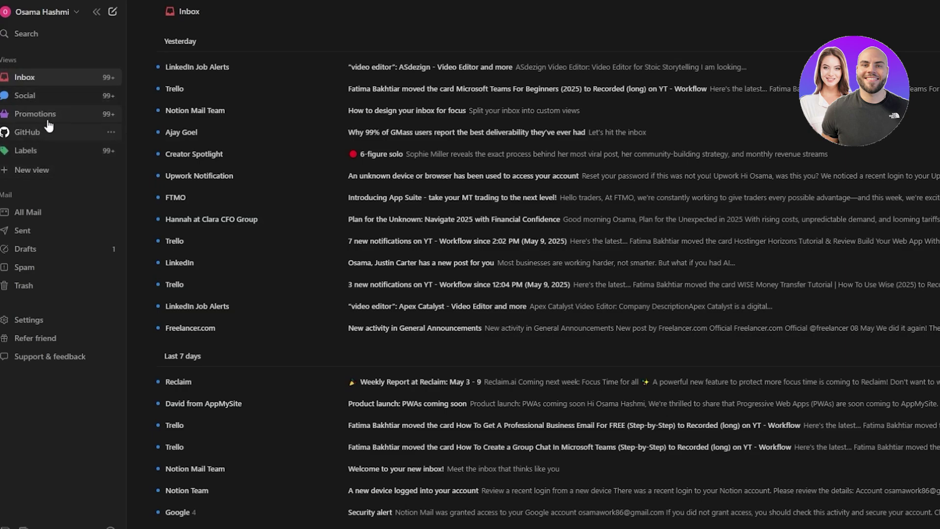
- Expand the Labels view and set up an auto label "upwork" that splits matching emails from the inbox
click(7, 153)
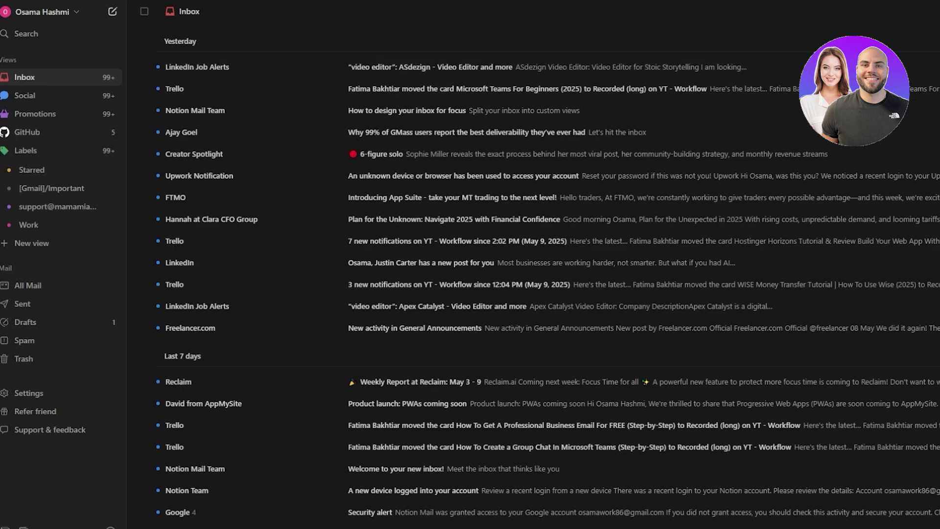
click(881, 12)
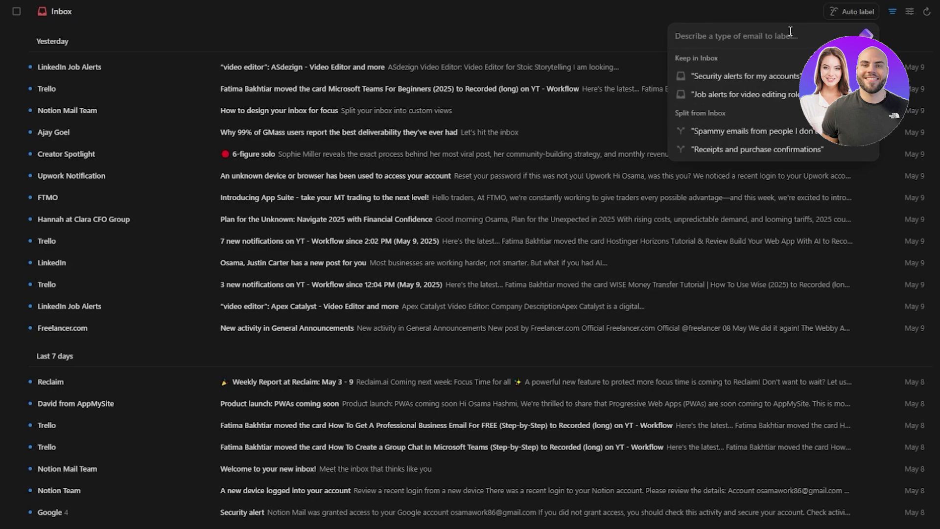
text(upw)
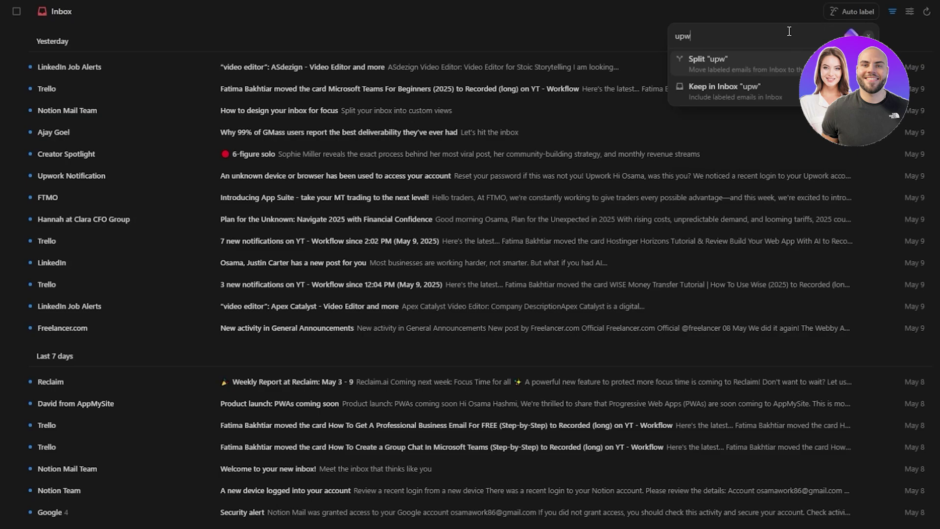
text(ork)
click(725, 68)
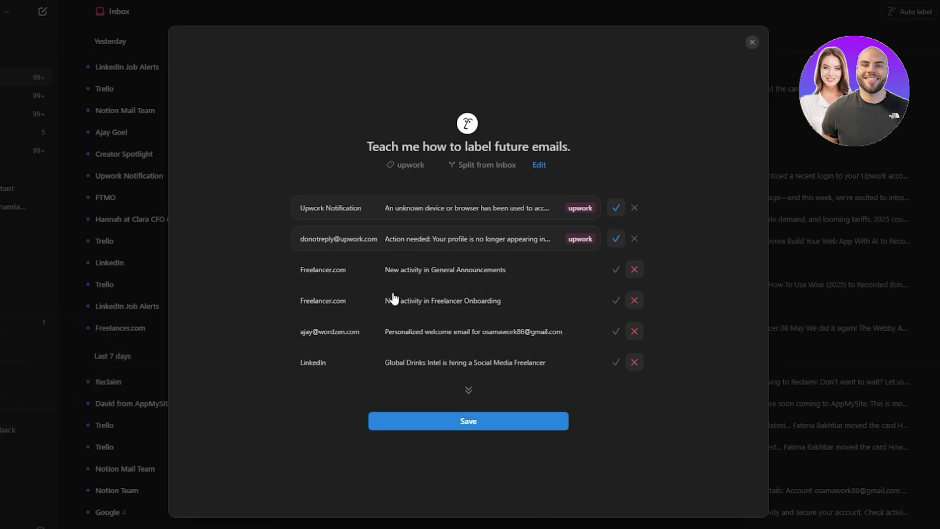
click(637, 268)
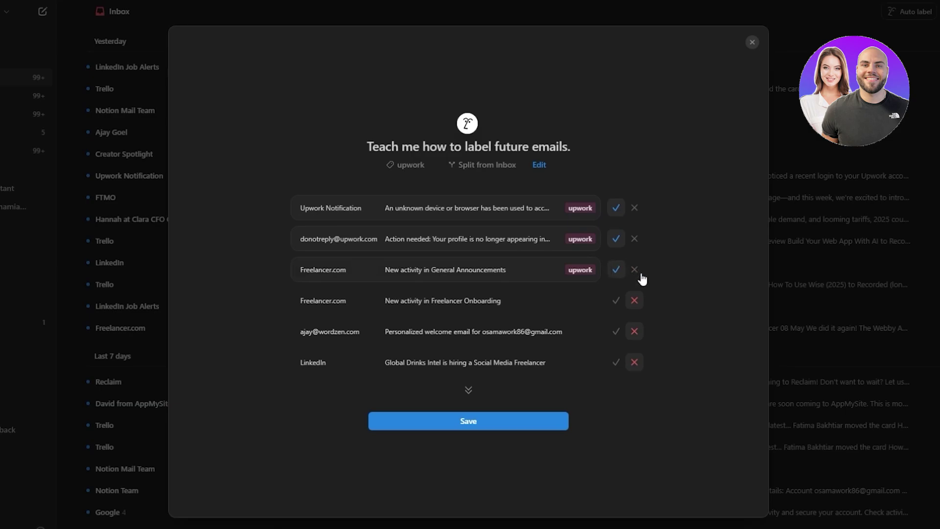
click(636, 300)
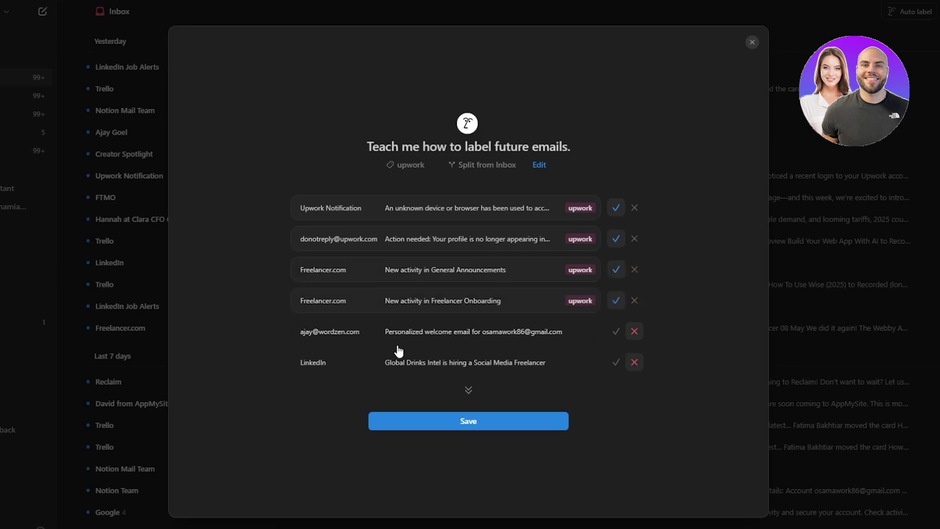
click(616, 332)
click(618, 332)
click(615, 300)
click(614, 272)
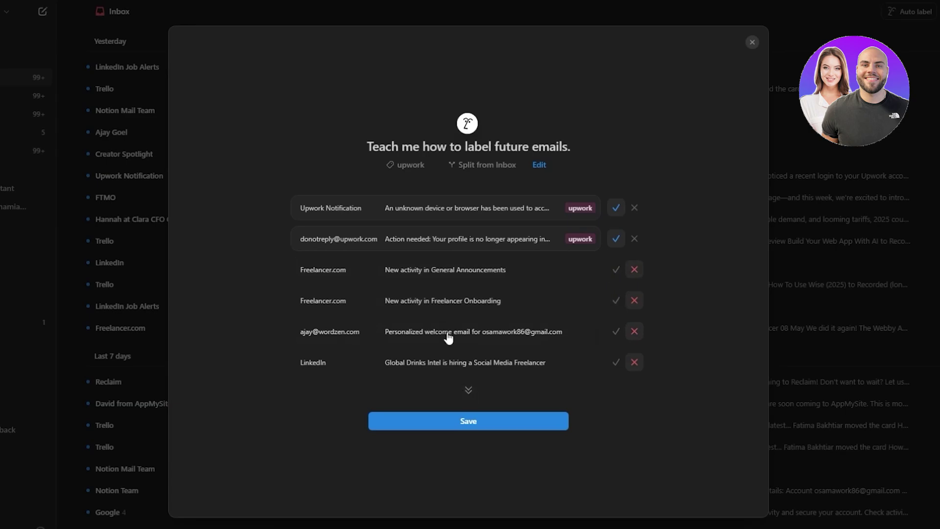
- Review the full list of sample emails for the upwork label and save the auto label
click(470, 390)
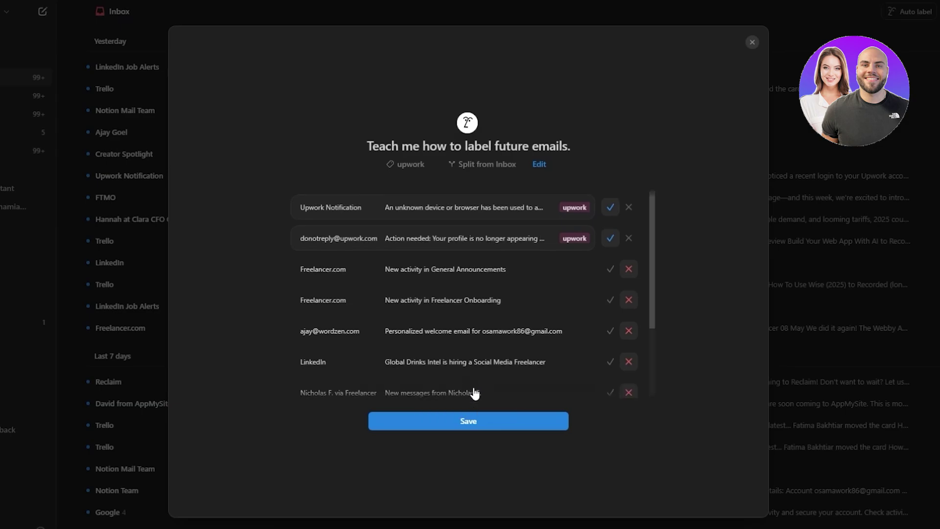
scroll(483, 319, down, 2)
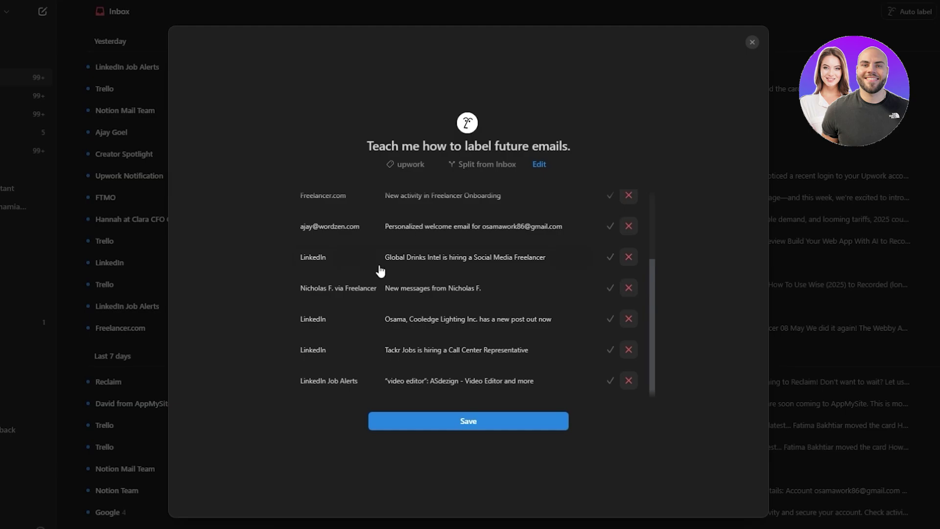
scroll(523, 345, up, 3)
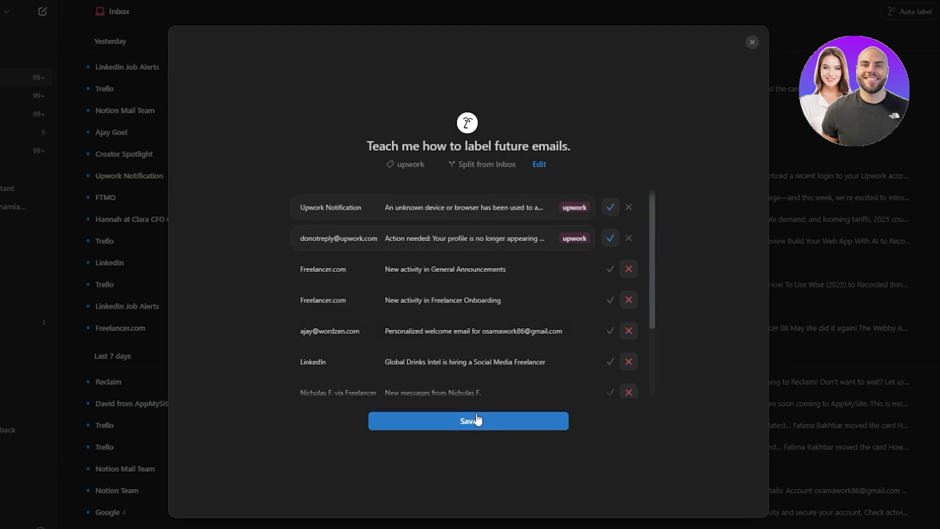
click(478, 430)
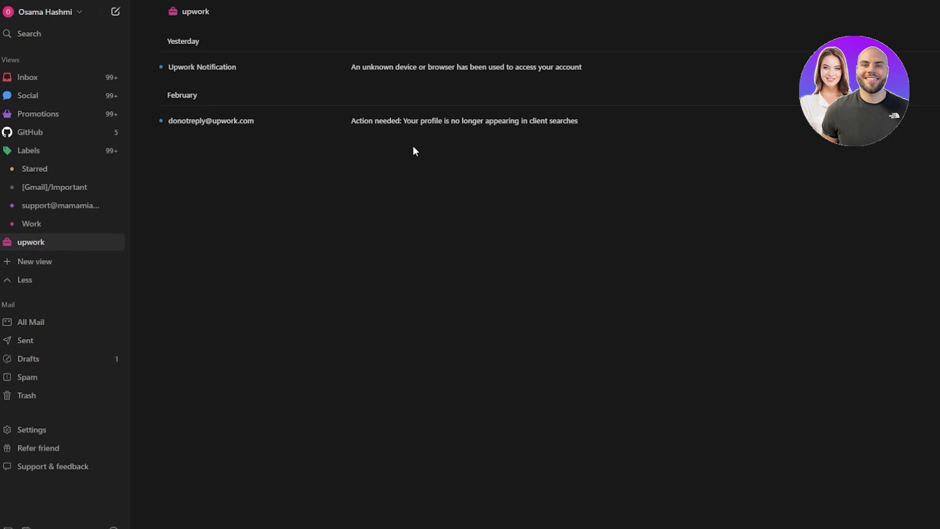
- Create an auto label "fiverr" split from the inbox, excluding the Printify and Instantly emails, and save it
click(849, 12)
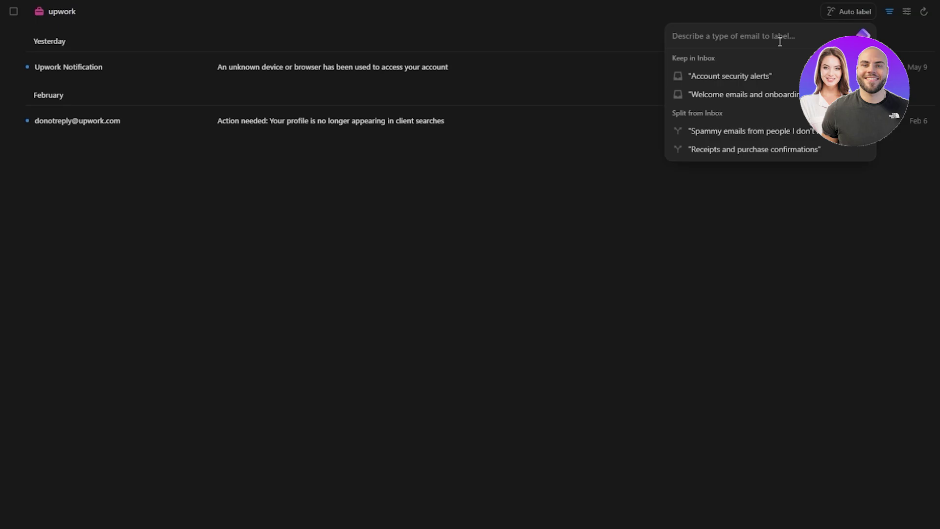
text(fiverr)
click(745, 58)
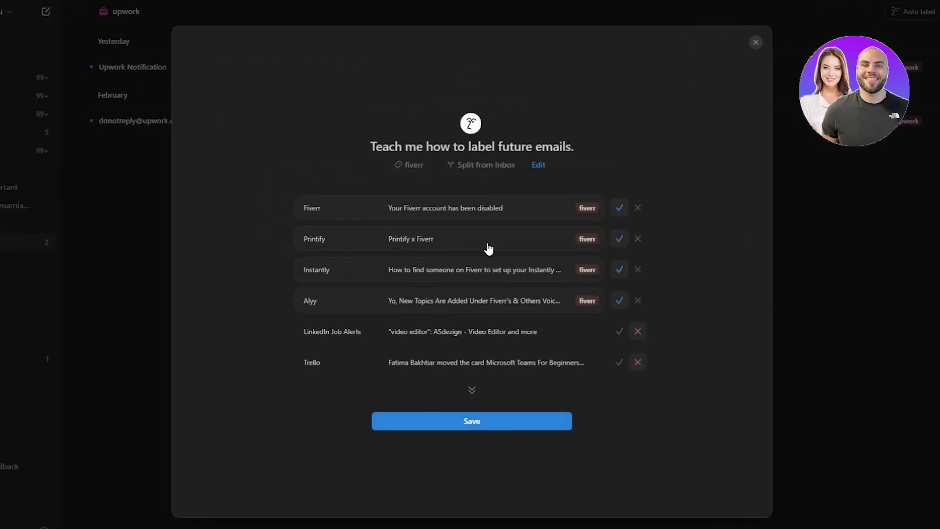
click(636, 238)
click(634, 270)
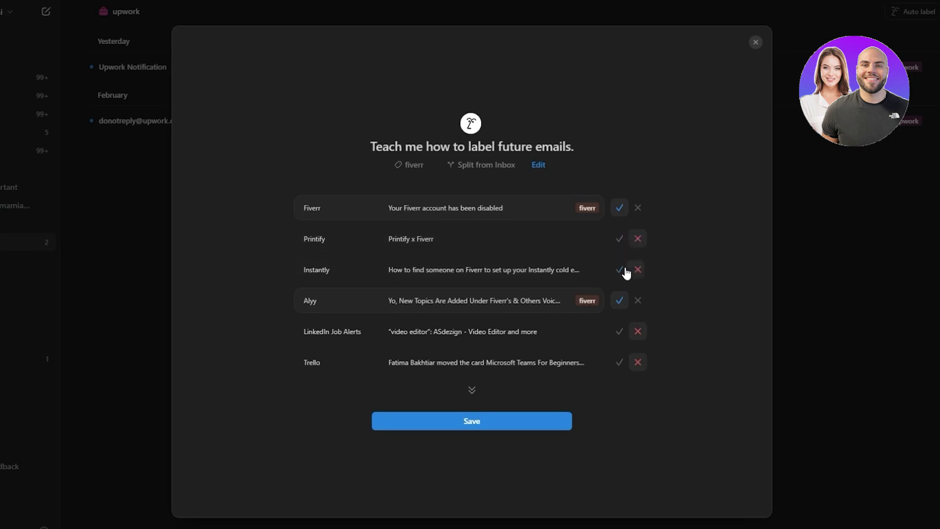
scroll(479, 368, down, 3)
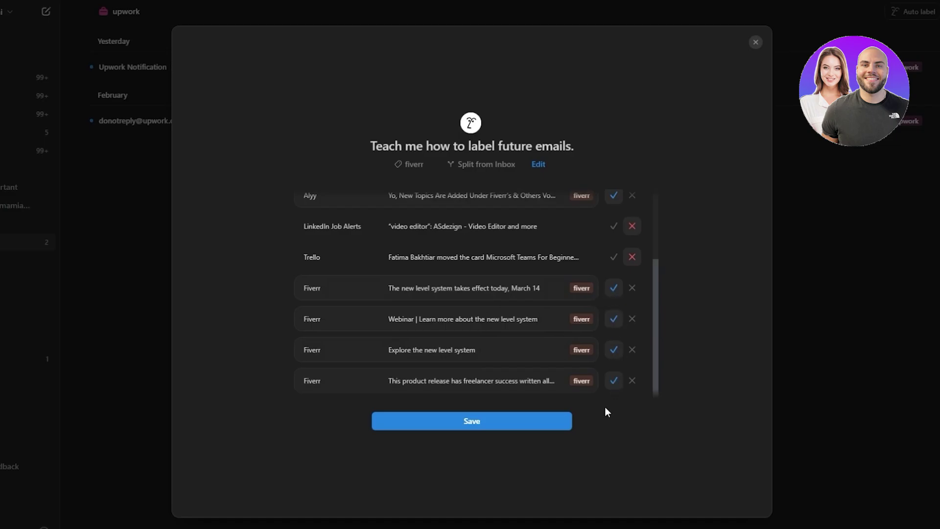
click(538, 421)
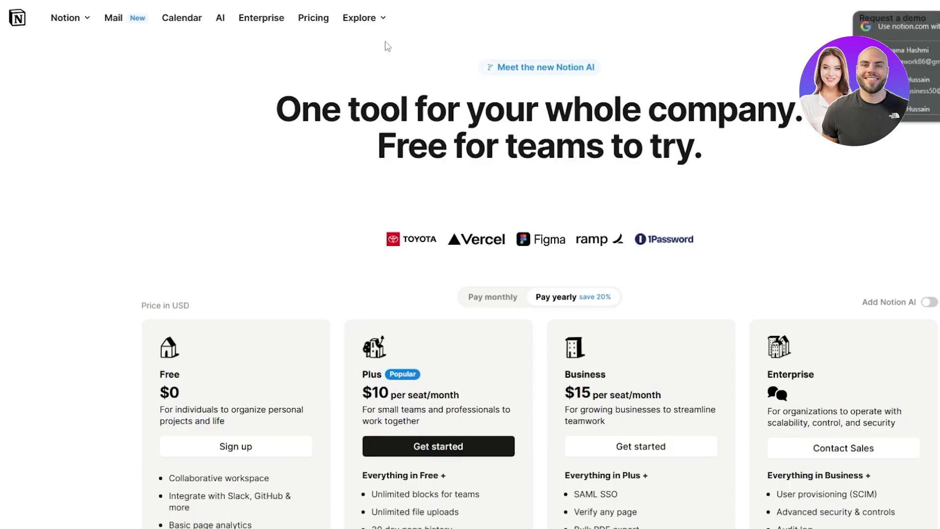
- Review the Notion pricing plans on the website, comparing yearly with monthly billing and the features of each plan
scroll(212, 286, down, 5)
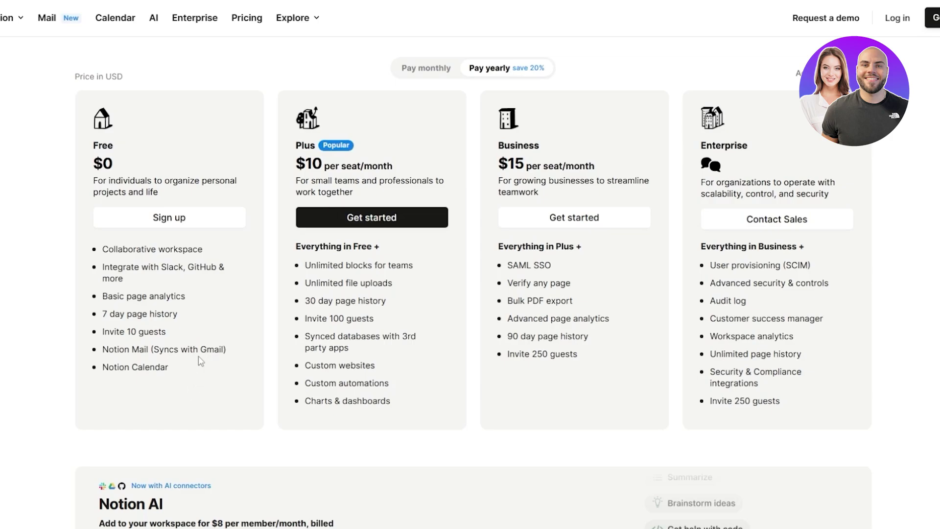
scroll(199, 357, down, 1)
scroll(198, 358, up, 1)
click(454, 73)
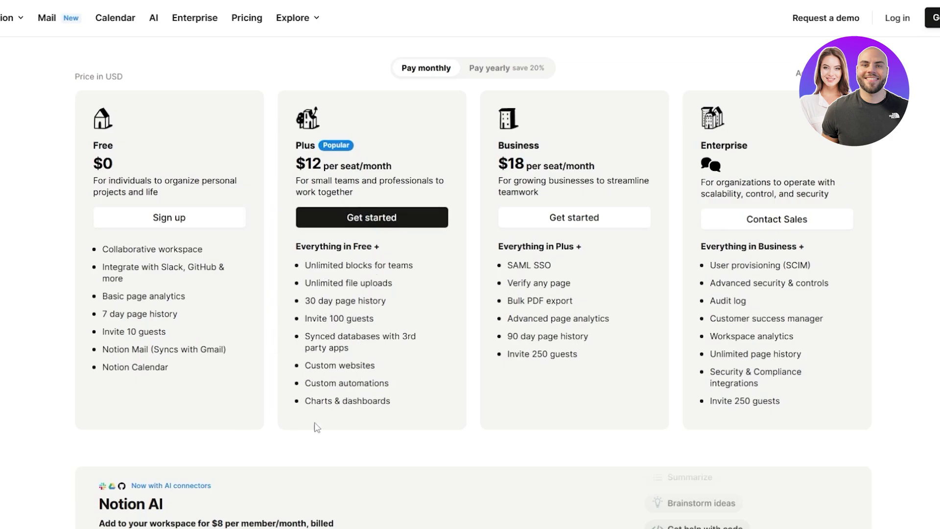
scroll(337, 412, down, 7)
scroll(338, 411, up, 8)
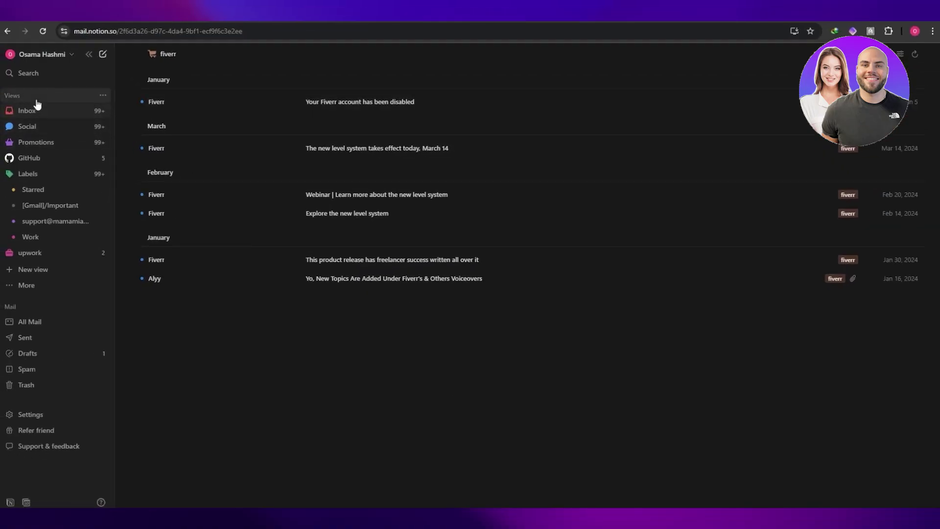
- Collapse the Views section and look through the All Mail, Trash, Spam and Drafts folders
click(34, 96)
click(58, 127)
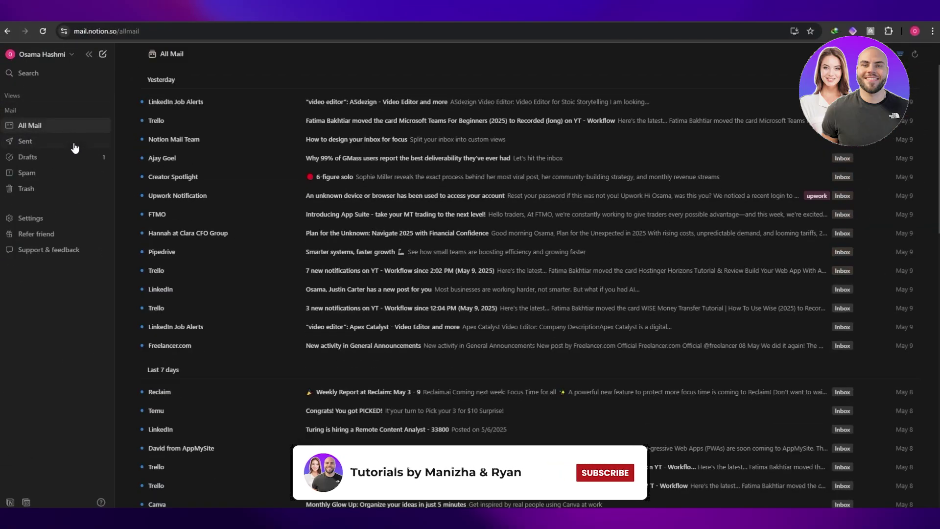
click(59, 189)
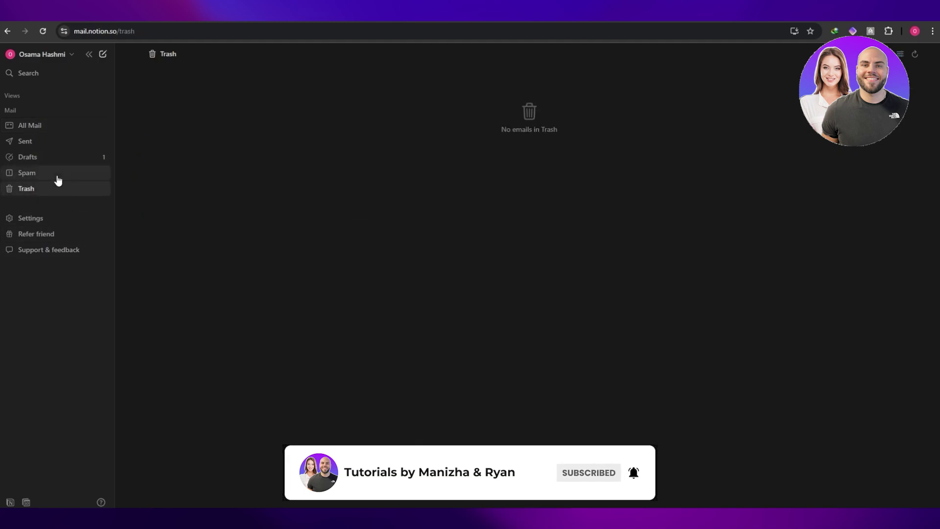
click(57, 178)
click(57, 158)
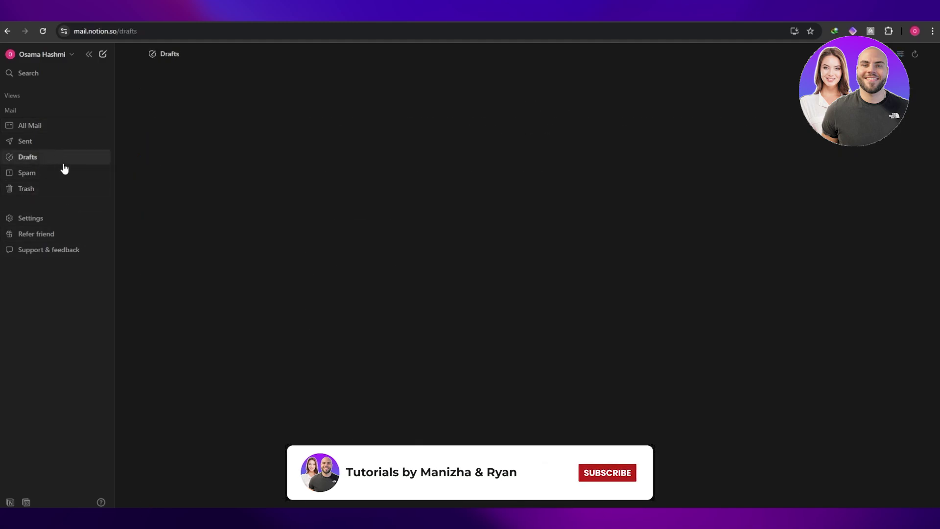